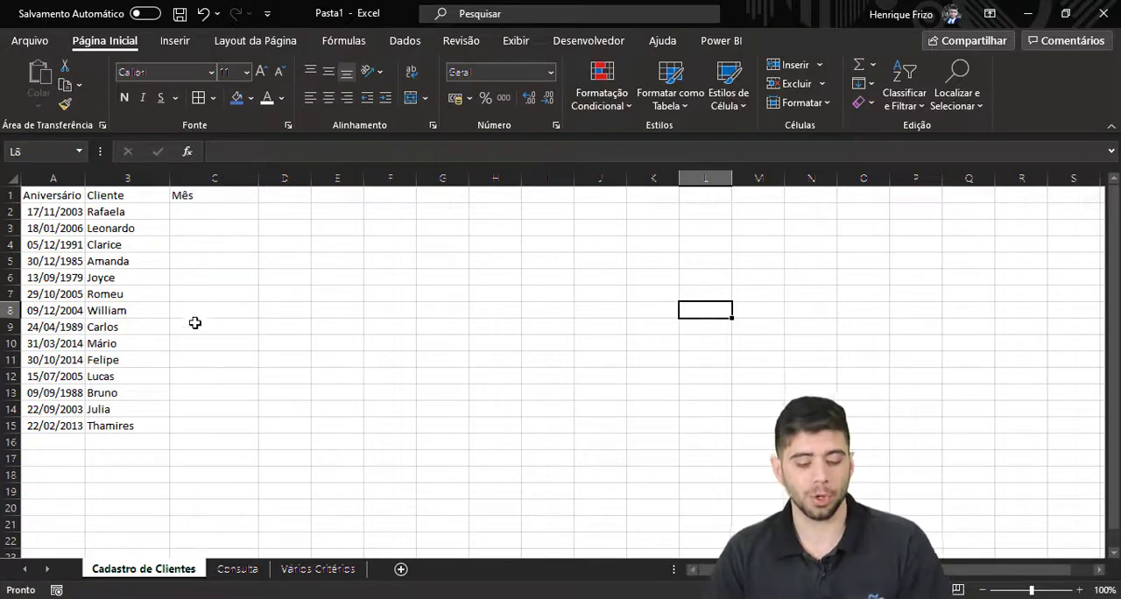
Extract the month of the first client's birthday into C2 of Cadastro de Clientes with =MÊS(A2).
{"action": "left_click", "coordinate": [238, 569]}
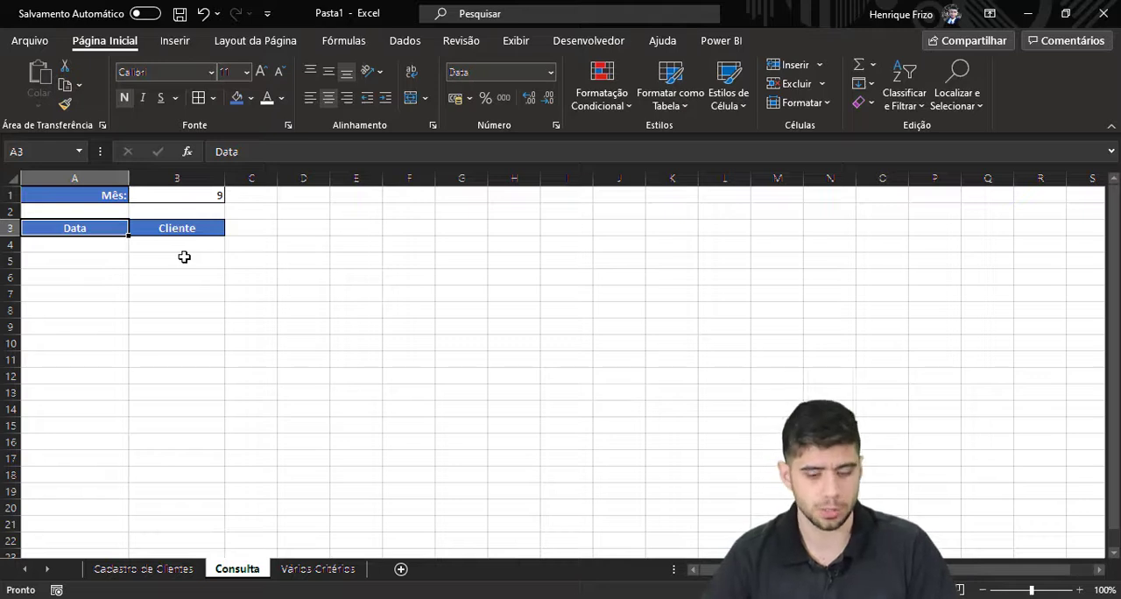
{"action": "left_click", "coordinate": [127, 571]}
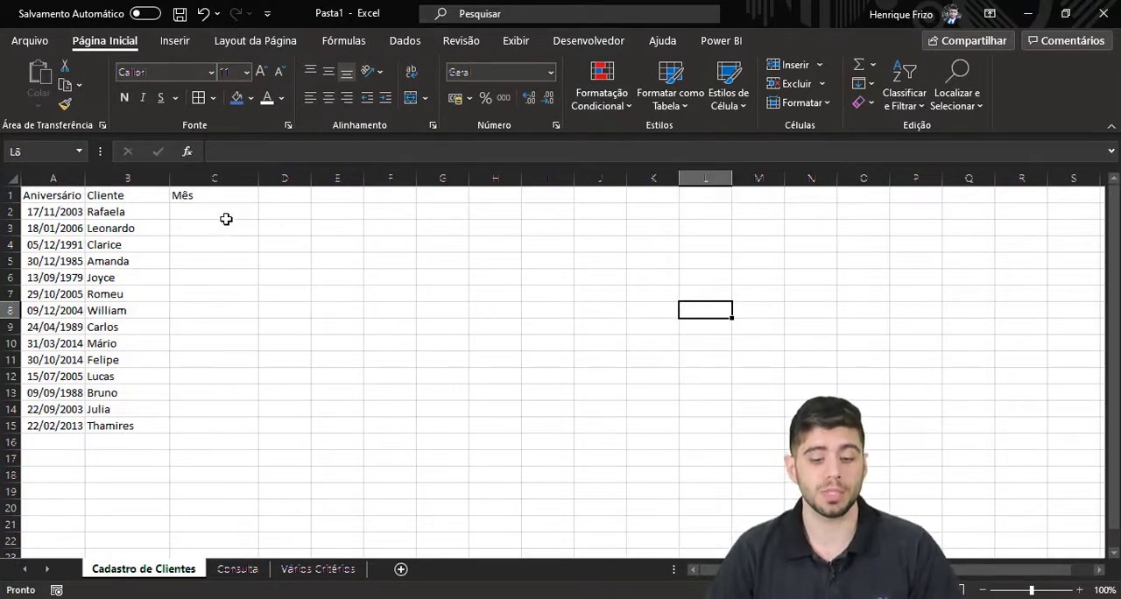
{"action": "left_click", "coordinate": [225, 216]}
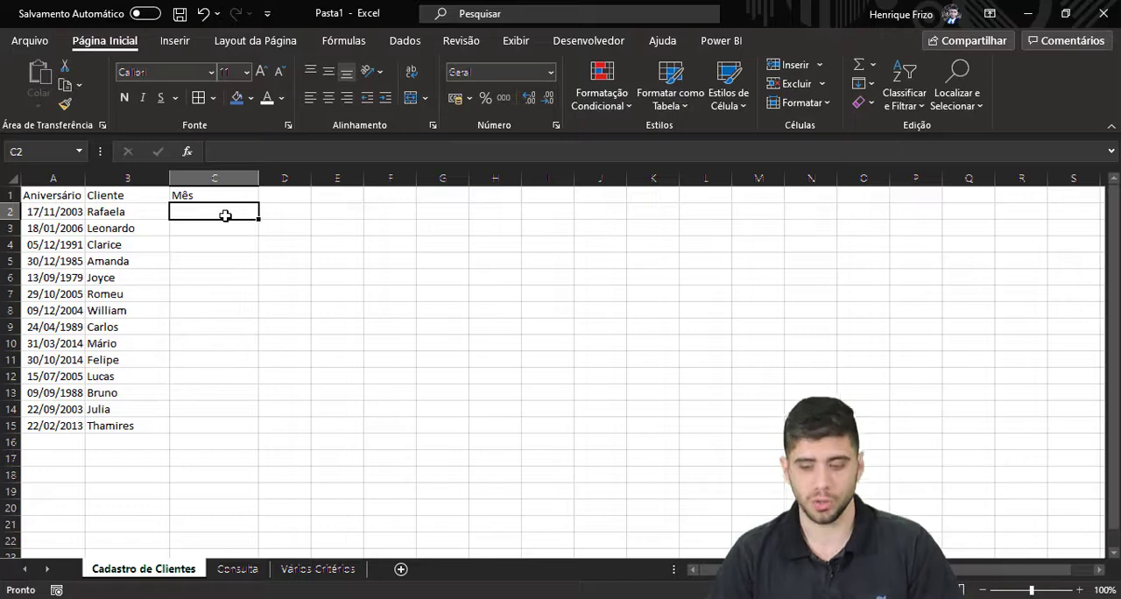
{"action": "type", "text": "=M"}
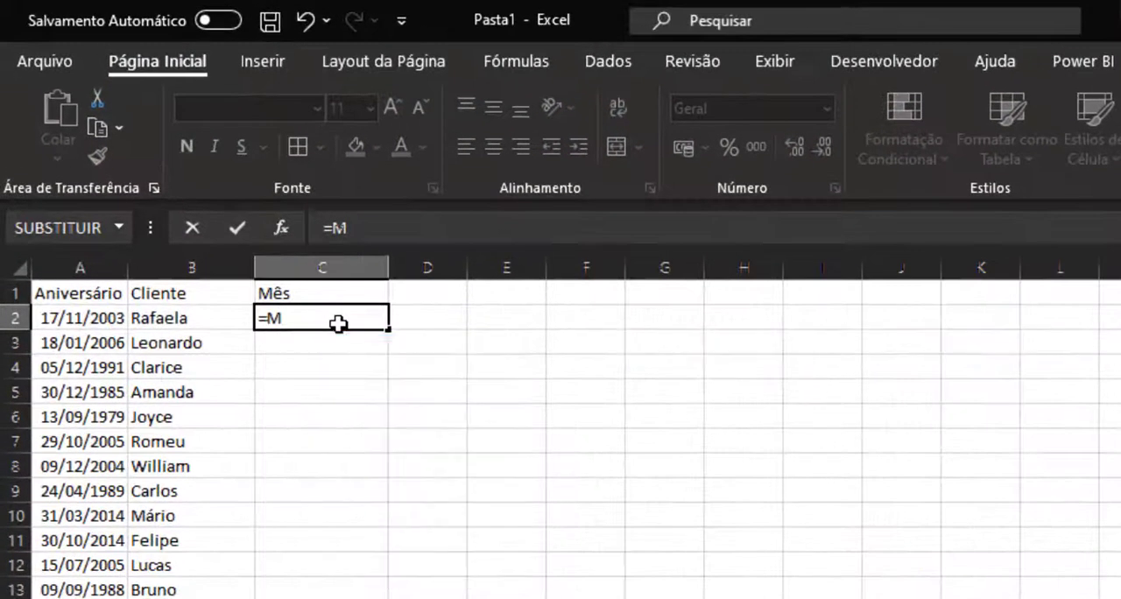
{"action": "type", "text": "ÊS("}
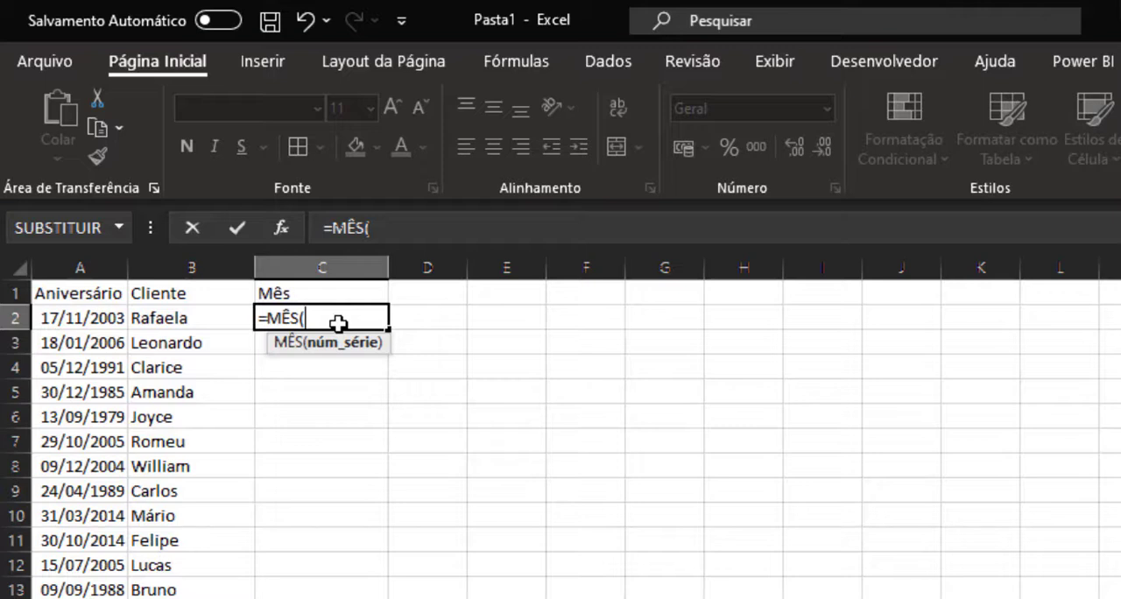
{"action": "key", "text": "Left"}
{"action": "key", "text": "Left"}
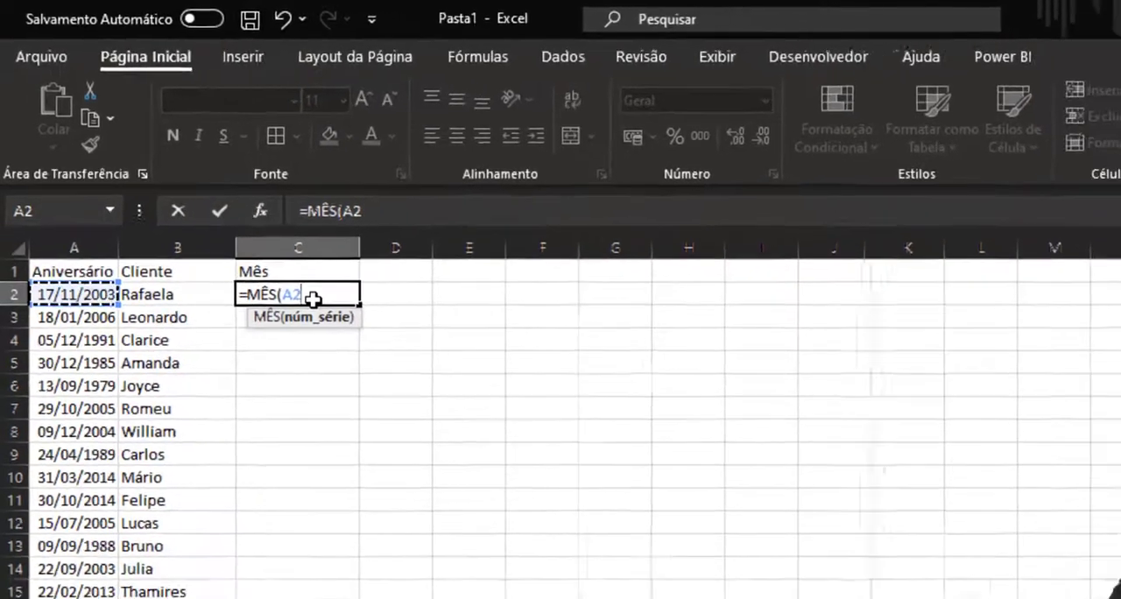
{"action": "key", "text": "Return"}
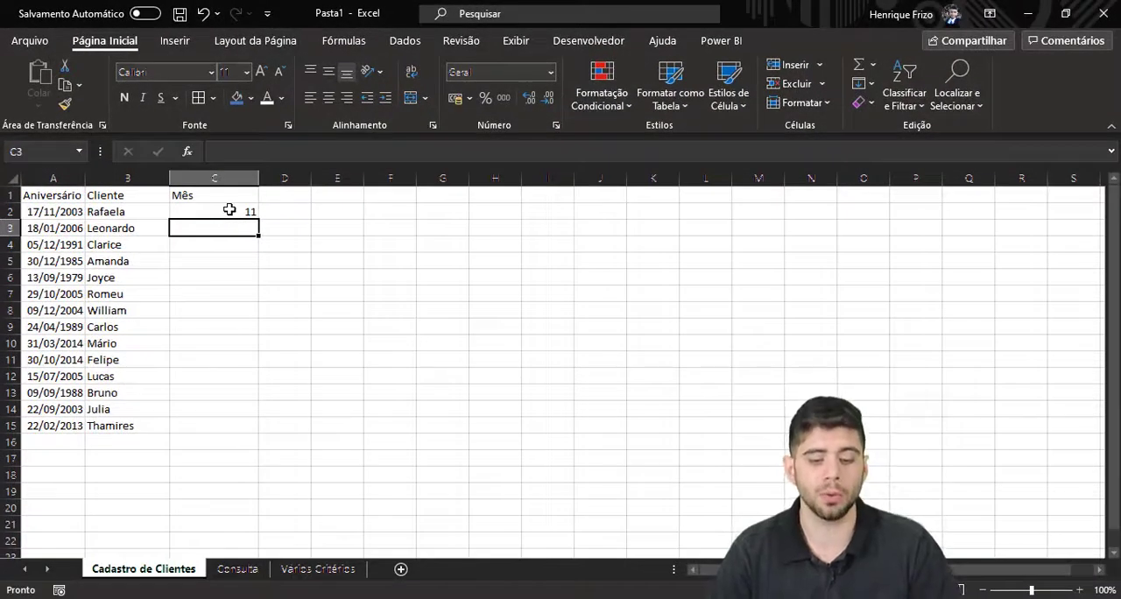
Fill the month formula from C2 down the Mês column through the last client in row 15.
{"action": "left_click", "coordinate": [230, 210]}
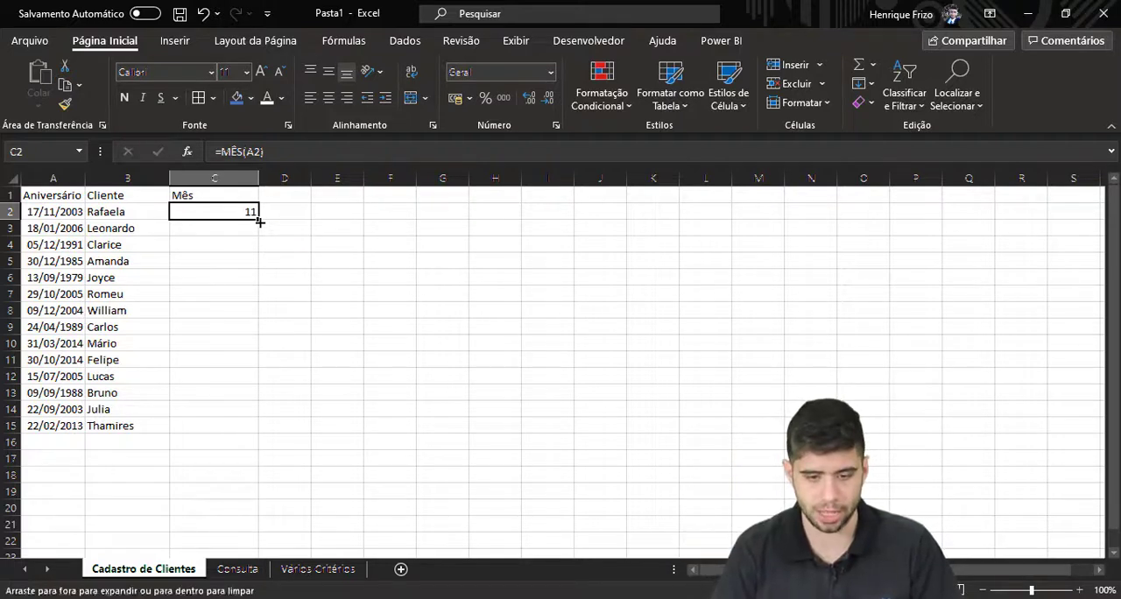
{"action": "double_click", "coordinate": [260, 222]}
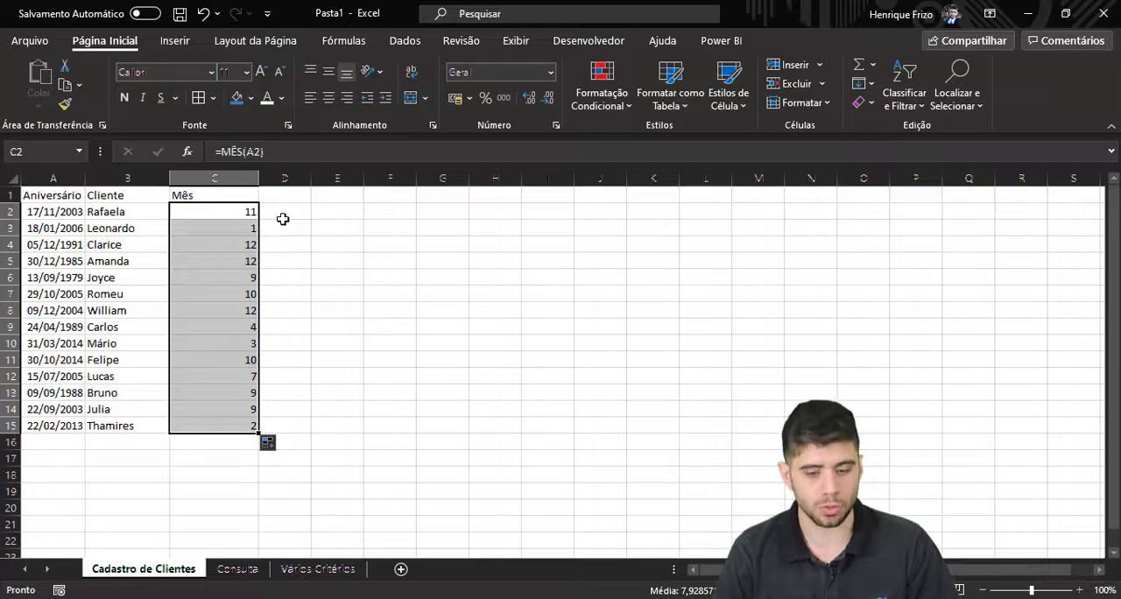
{"action": "left_click", "coordinate": [283, 217]}
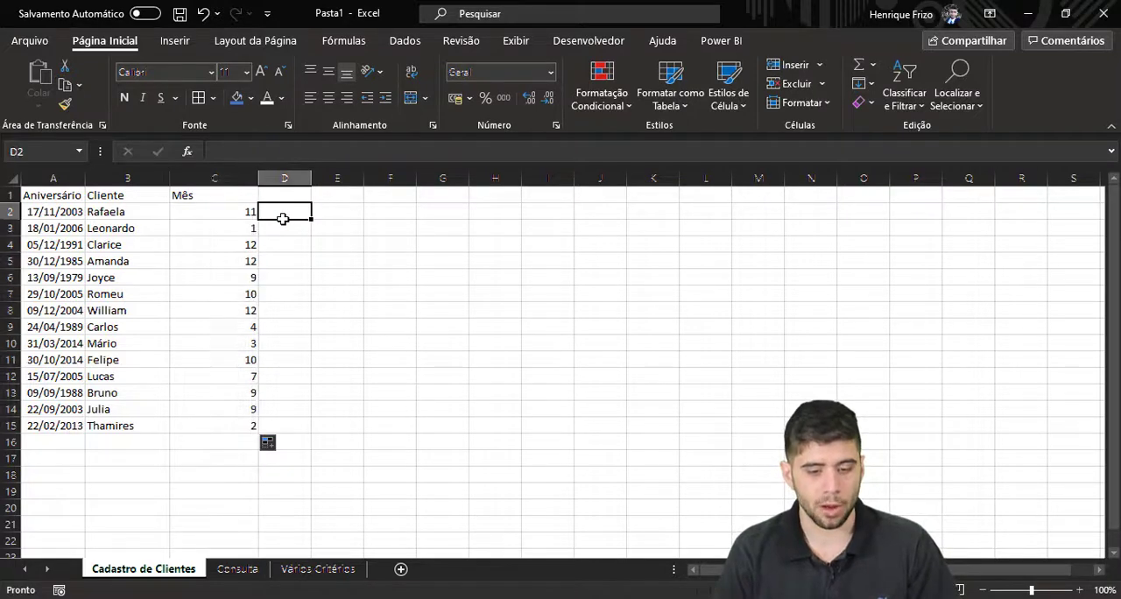
Convert the client data A1:C15 into a table with headers and turn off its filter buttons.
{"action": "left_click", "coordinate": [211, 196]}
{"action": "left_click", "coordinate": [174, 40]}
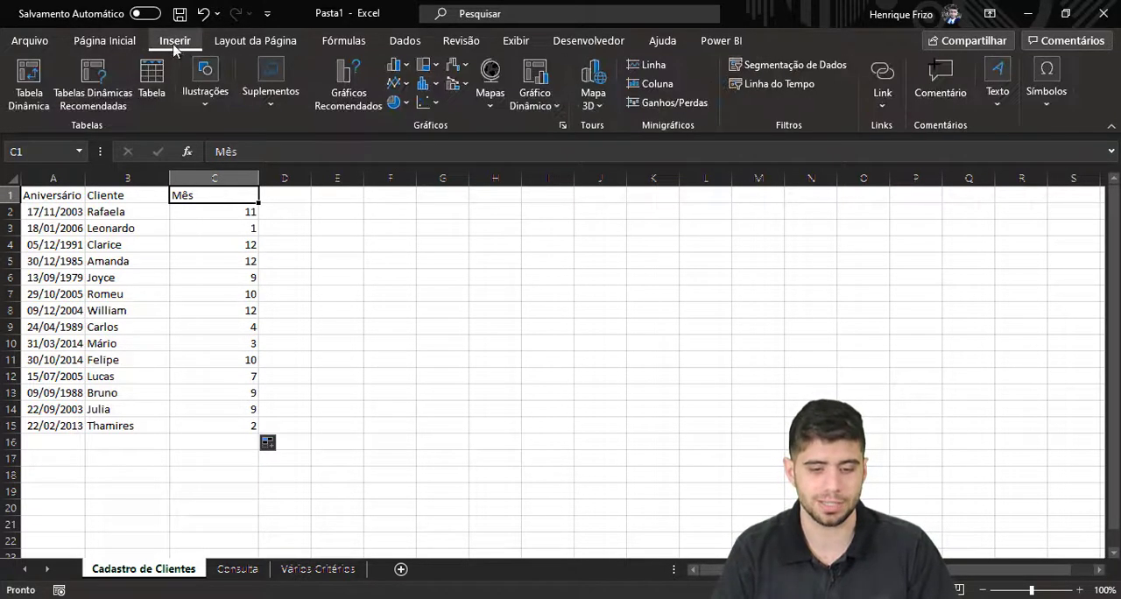
{"action": "left_click", "coordinate": [154, 77]}
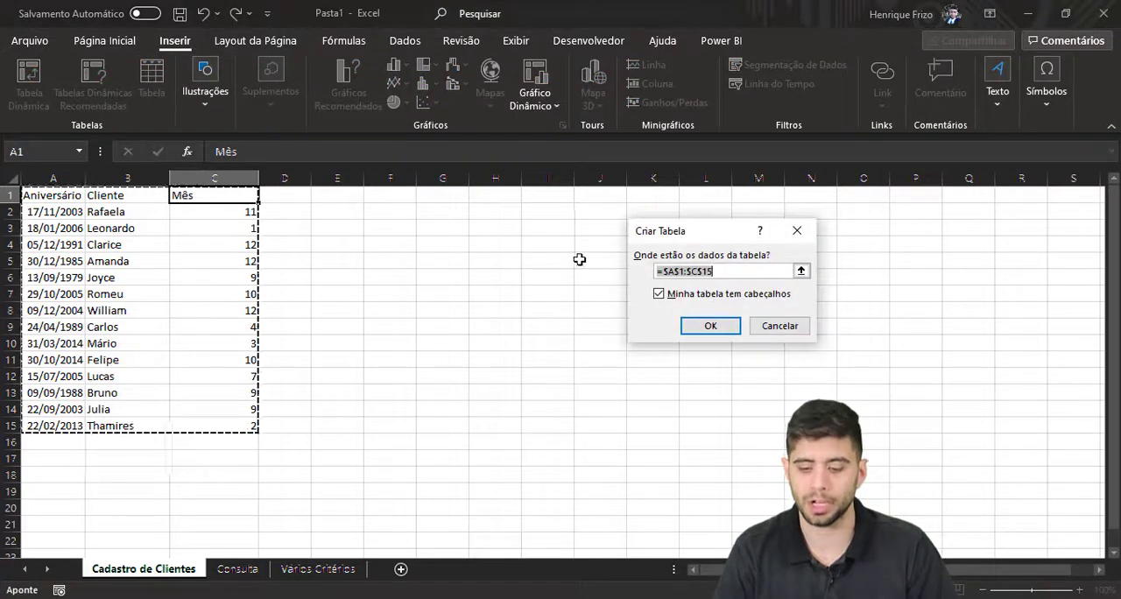
{"action": "left_click", "coordinate": [713, 328]}
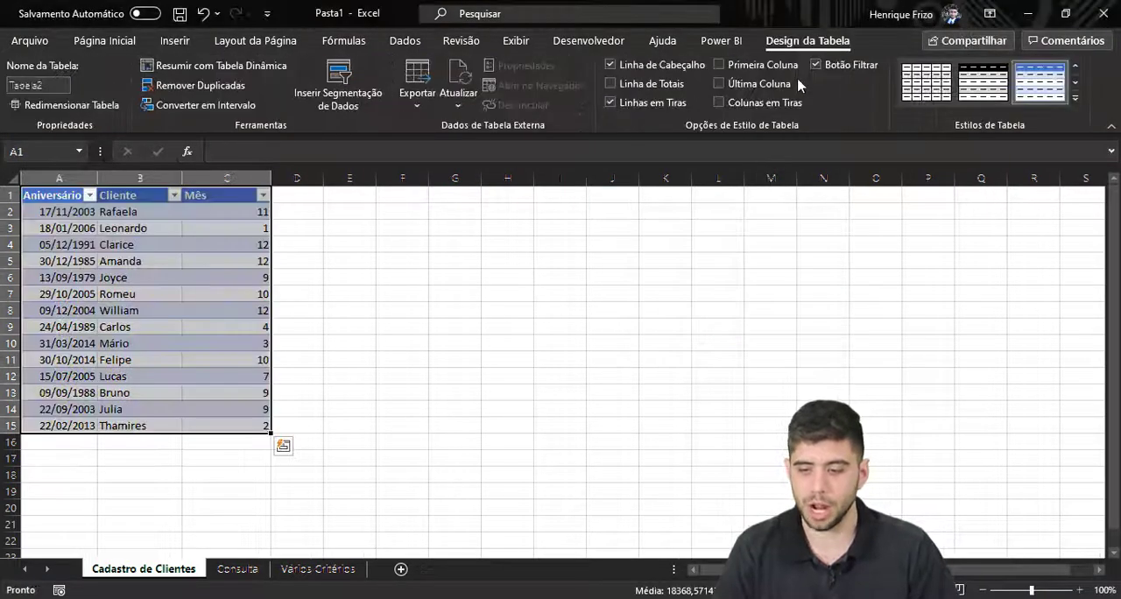
{"action": "left_click", "coordinate": [815, 65]}
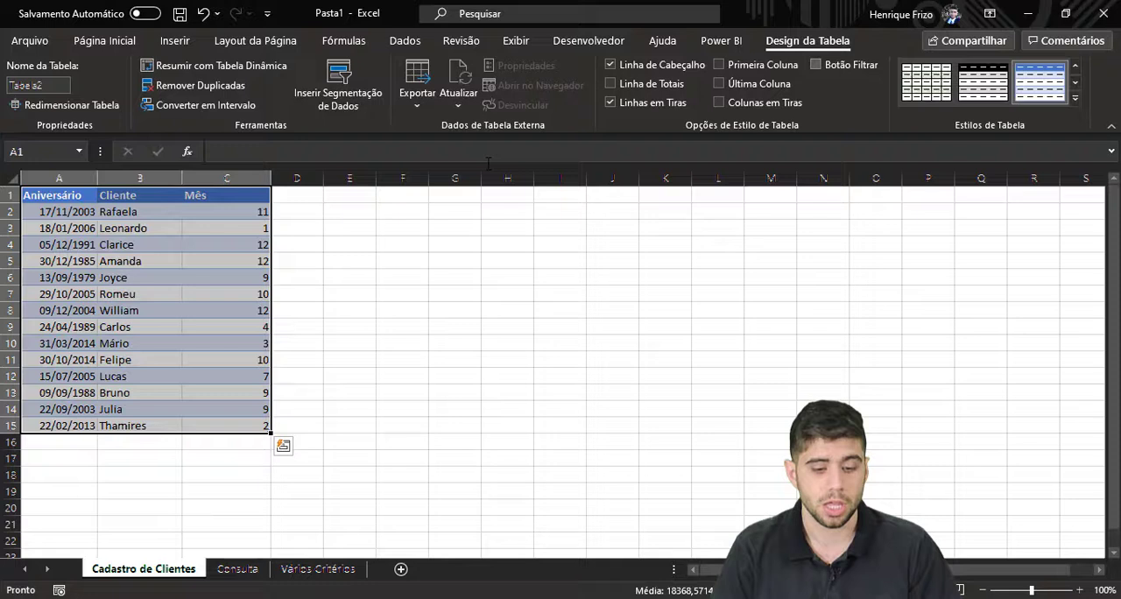
{"action": "left_click", "coordinate": [263, 240]}
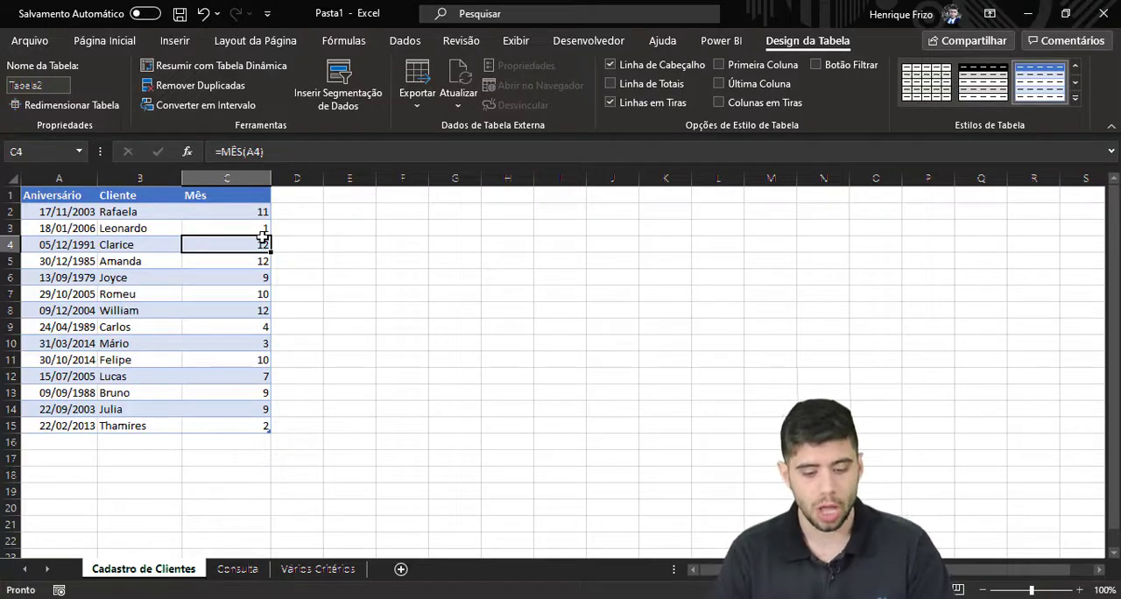
Start a FILTRO formula in A4 of the Consulta sheet with the client table's Aniversário and Cliente columns as the array.
{"action": "left_click", "coordinate": [226, 585]}
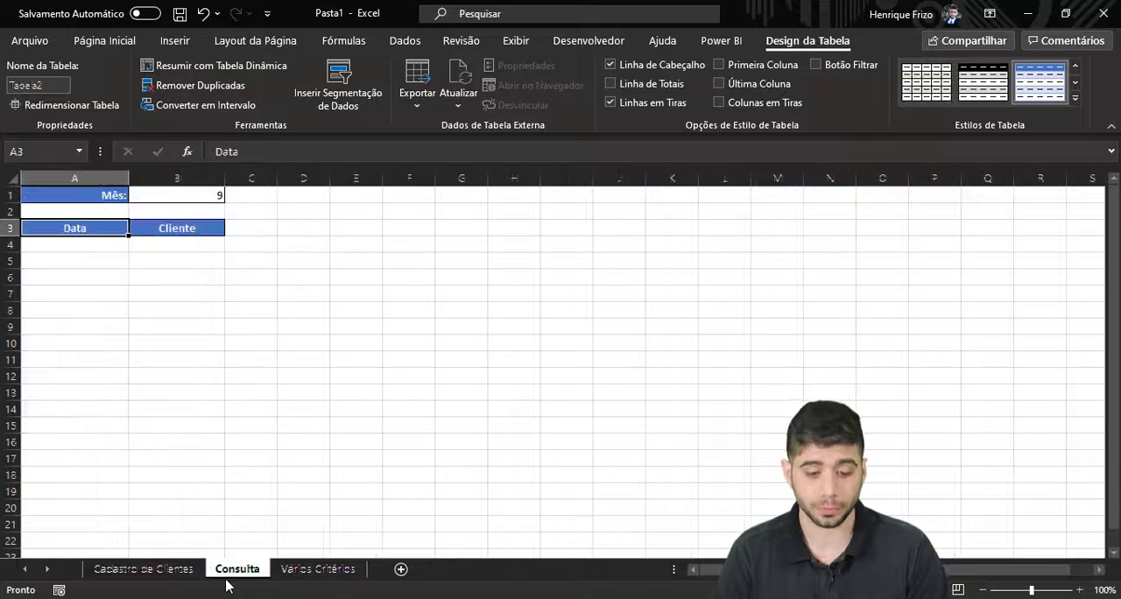
{"action": "left_click", "coordinate": [101, 277]}
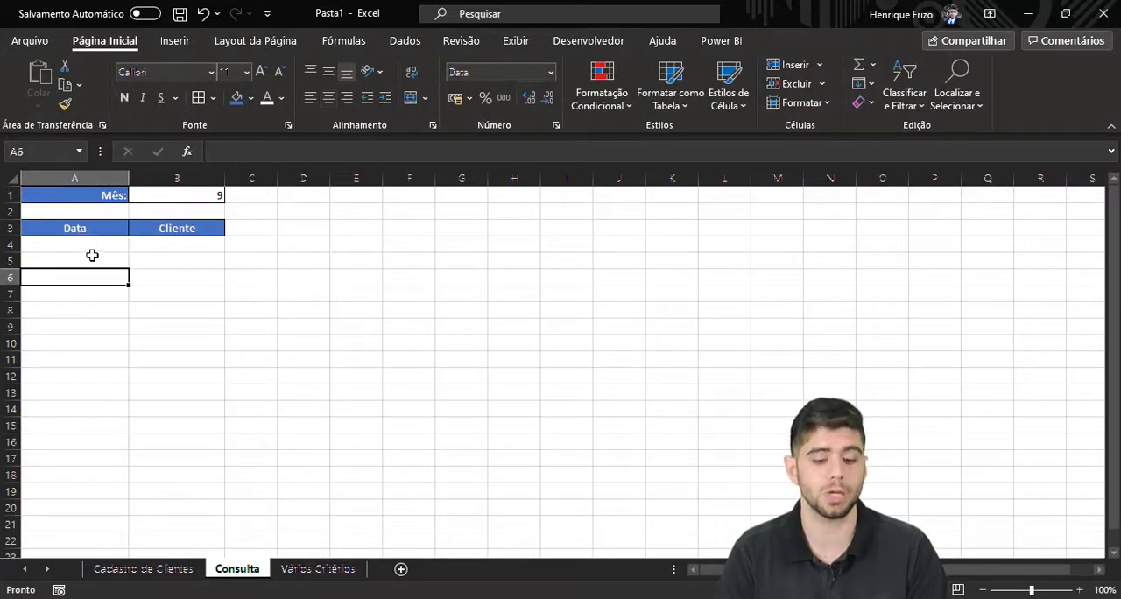
{"action": "left_click", "coordinate": [86, 247]}
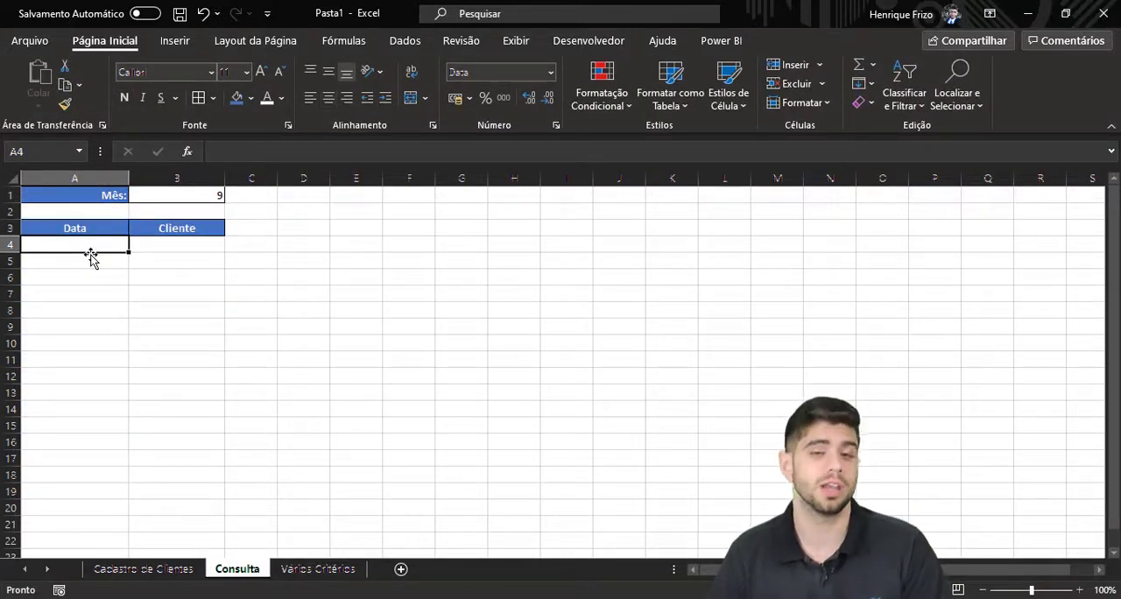
{"action": "type", "text": "=FILTRO("}
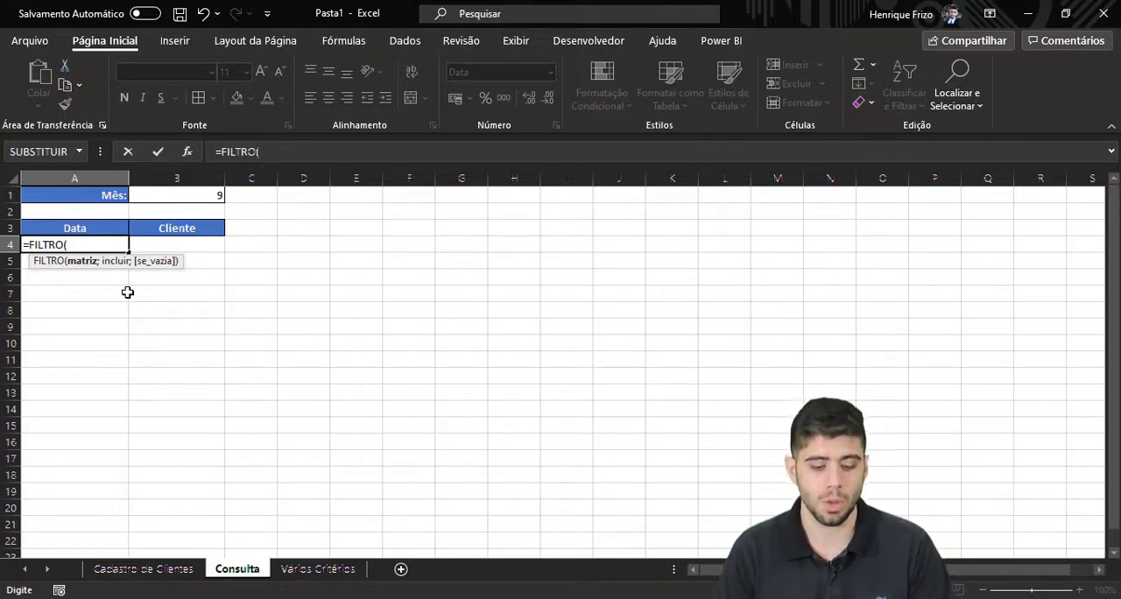
{"action": "left_click", "coordinate": [138, 570]}
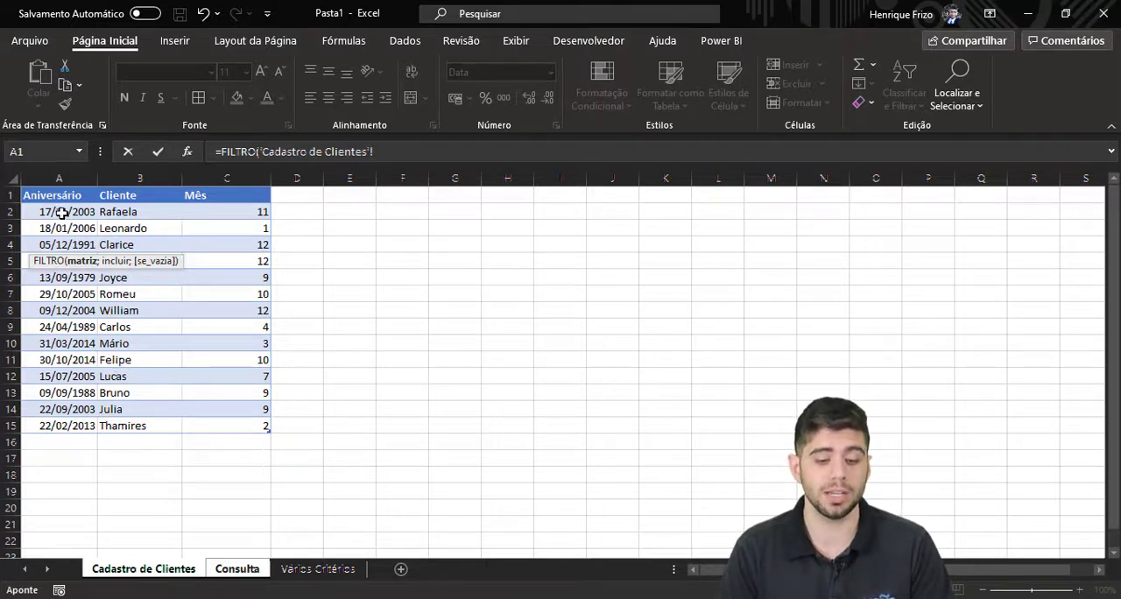
{"action": "left_click_drag", "start_coordinate": [50, 210], "coordinate": [117, 431]}
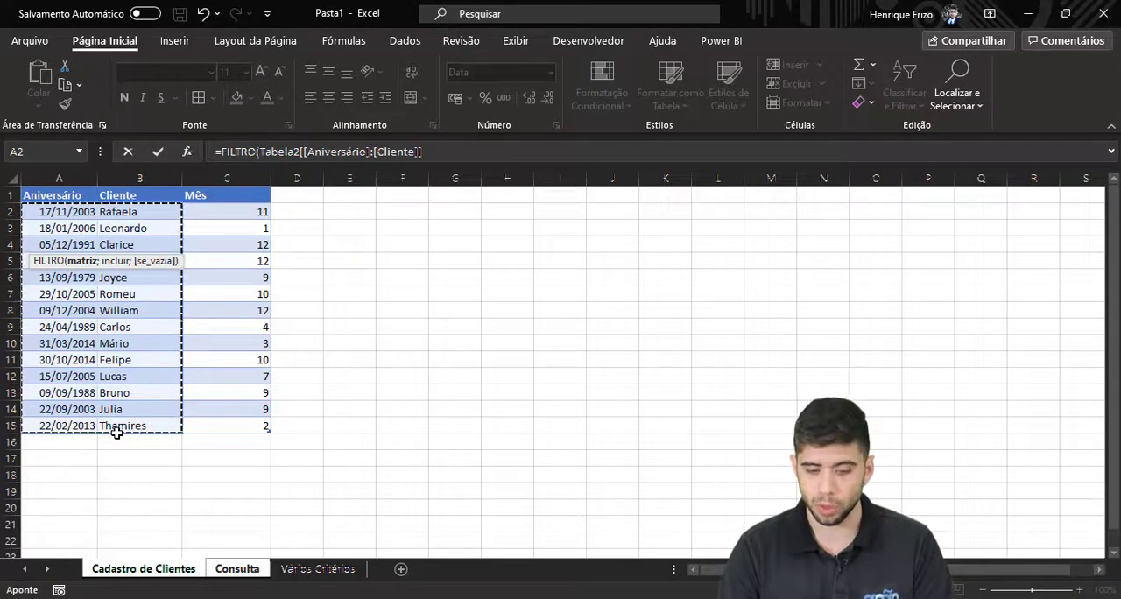
{"action": "type", "text": ";"}
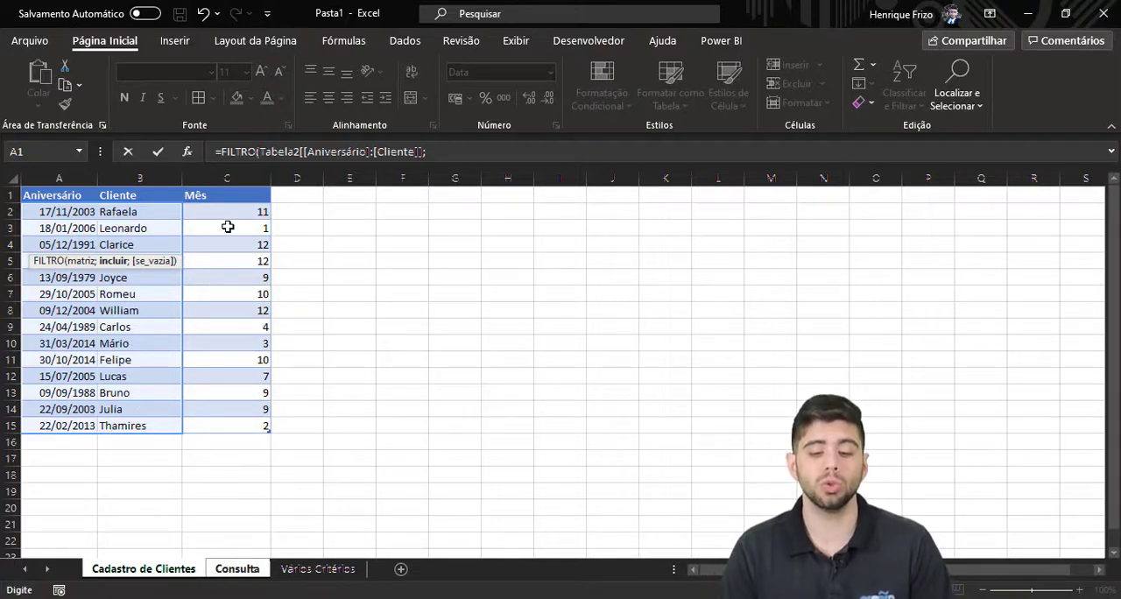
Complete the FILTRO formula with the condition Tabela2[Mês]=Consulta!B1 and "" as the value for an empty result.
{"action": "left_click_drag", "start_coordinate": [230, 219], "coordinate": [223, 423]}
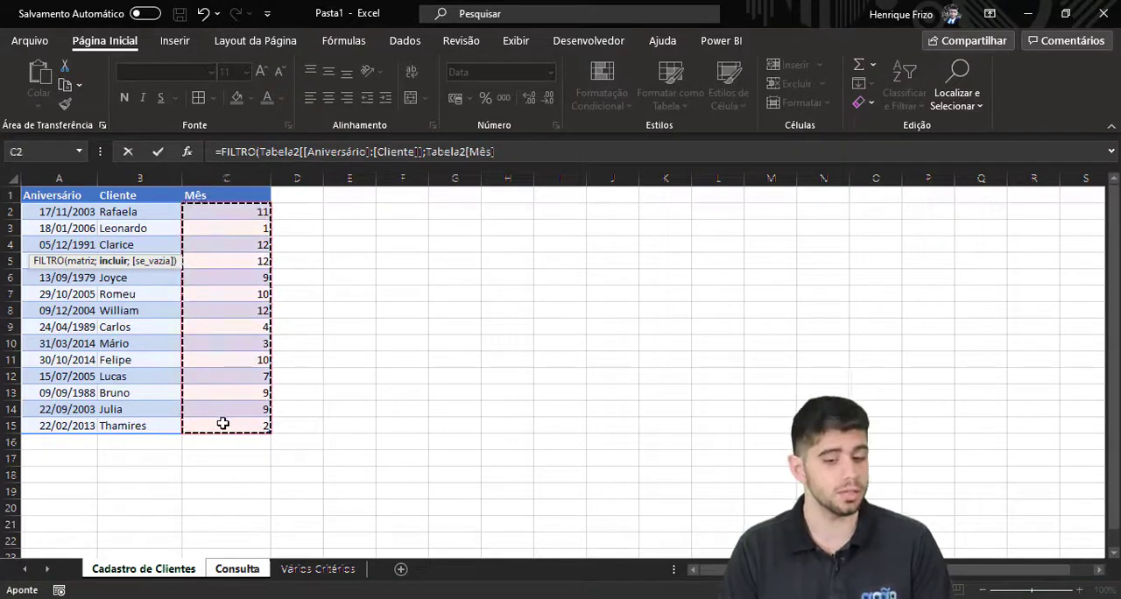
{"action": "type", "text": "="}
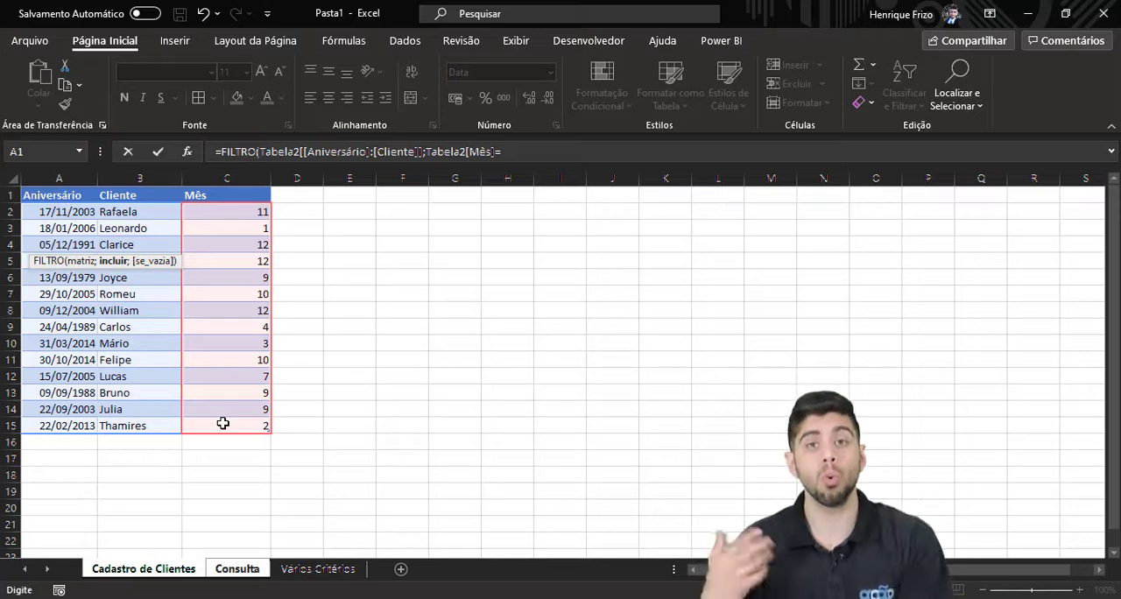
{"action": "left_click", "coordinate": [237, 571]}
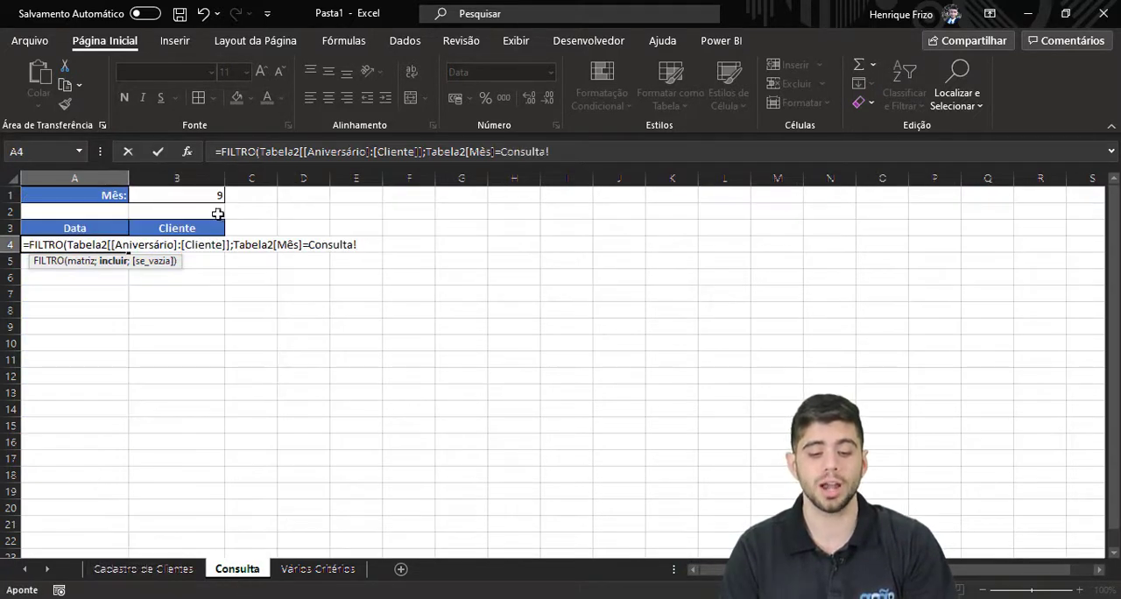
{"action": "left_click", "coordinate": [210, 197]}
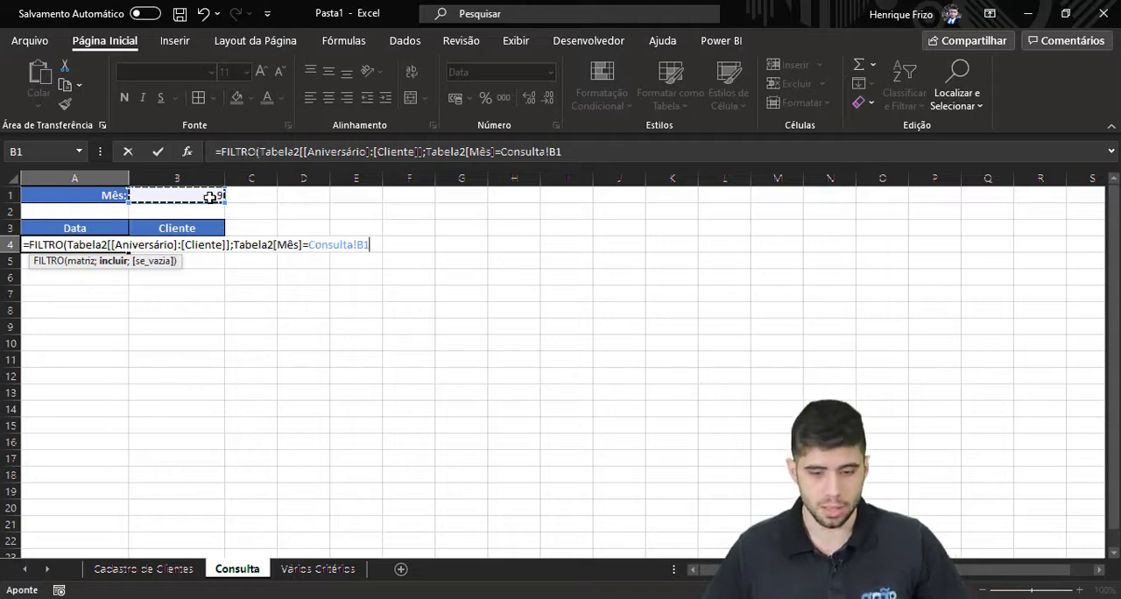
{"action": "type", "text": ";"}
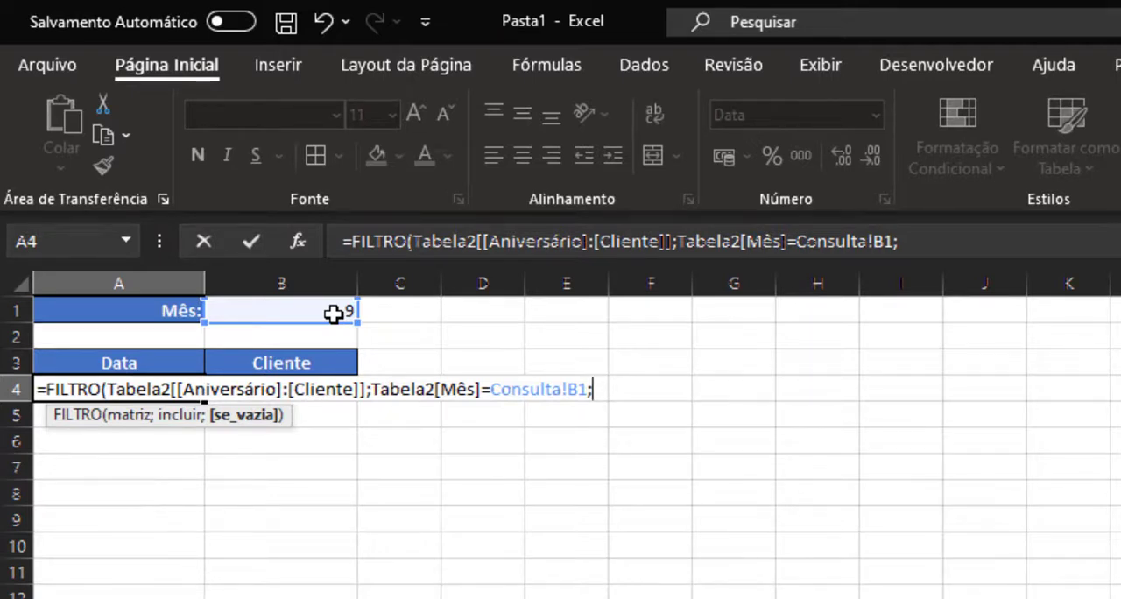
{"action": "type", "text": "\"\""}
{"action": "type", "text": ")"}
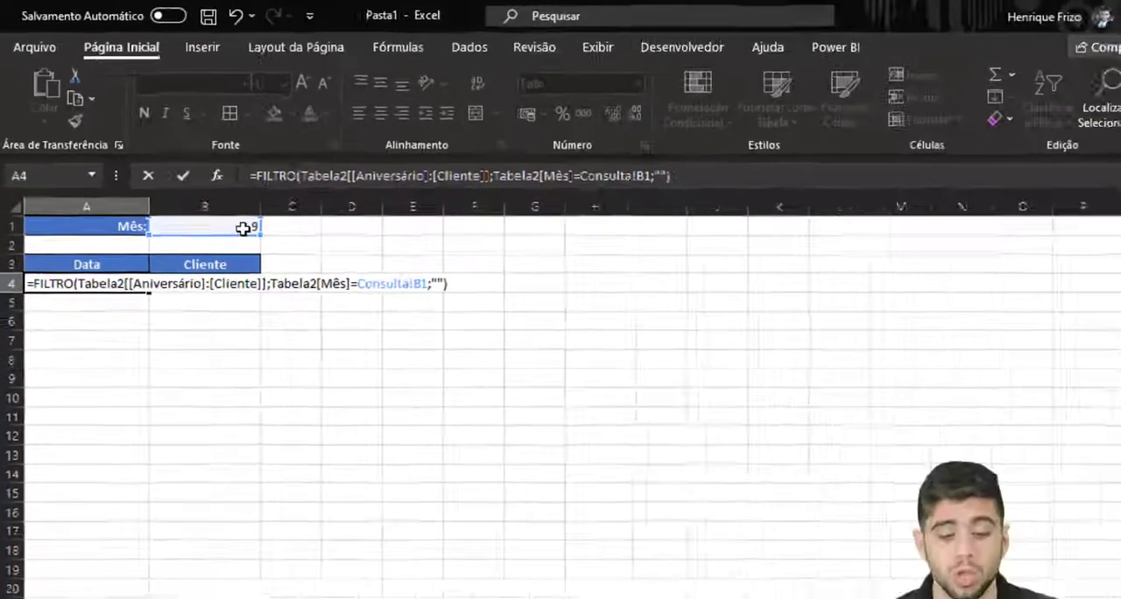
{"action": "key", "text": "Return"}
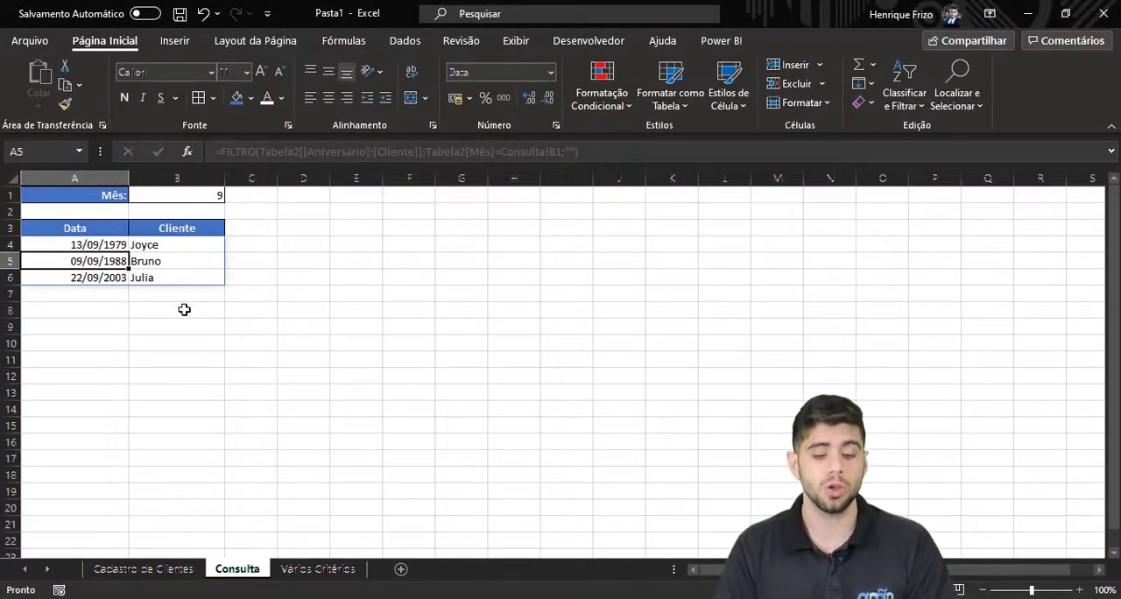
Compare the filtered birthdays with the matching client rows in Cadastro de Clientes and return to the Consulta sheet.
{"action": "left_click", "coordinate": [108, 309]}
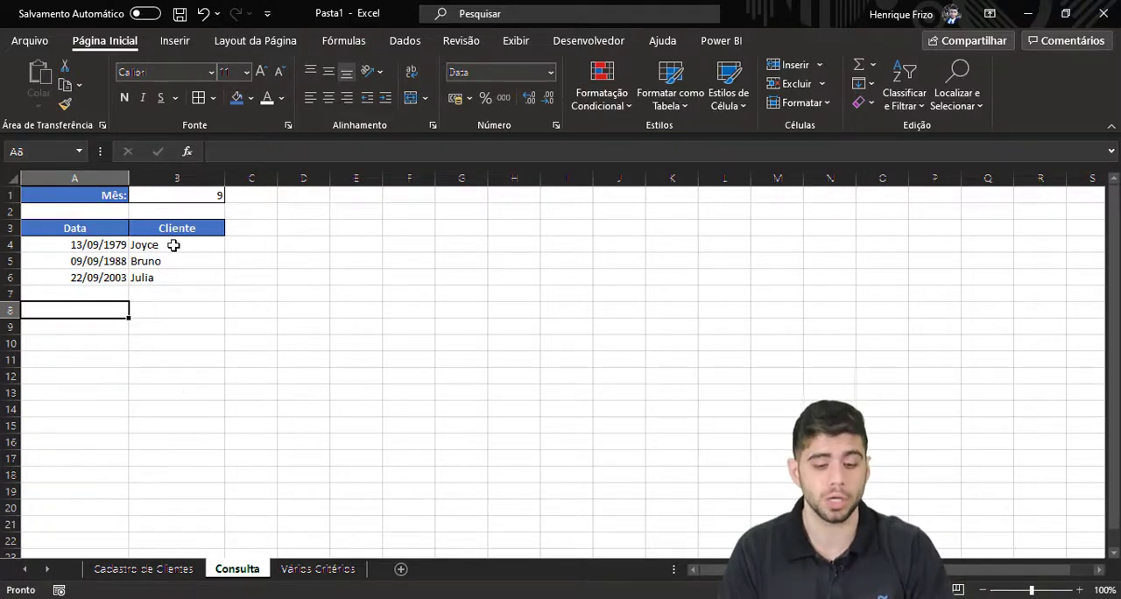
{"action": "left_click", "coordinate": [153, 569]}
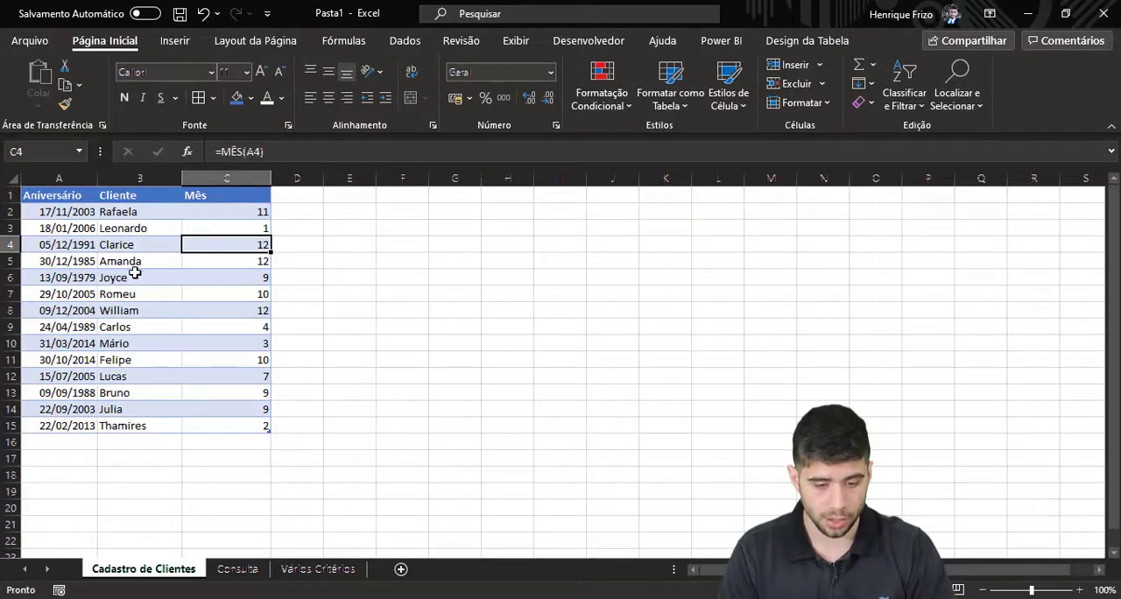
{"action": "left_click", "coordinate": [93, 280]}
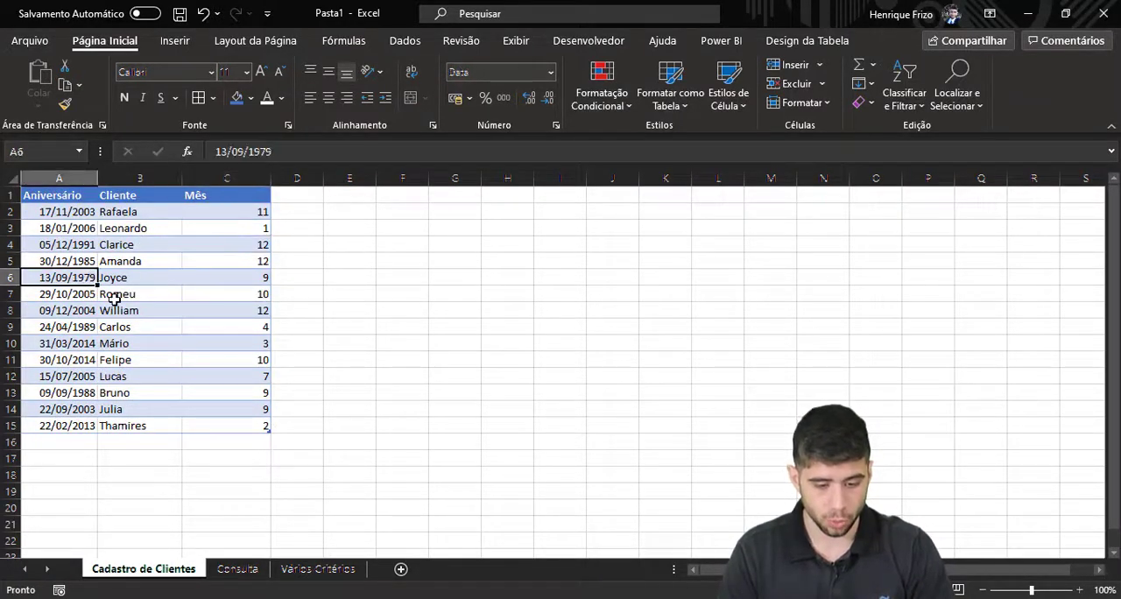
{"action": "left_click", "coordinate": [118, 393]}
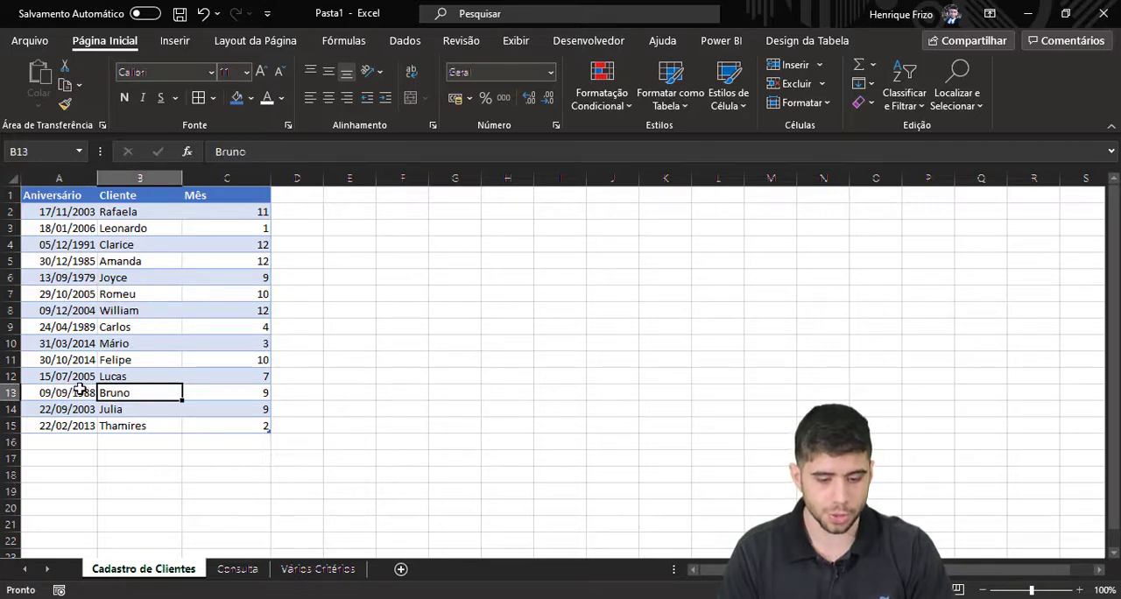
{"action": "left_click", "coordinate": [116, 410]}
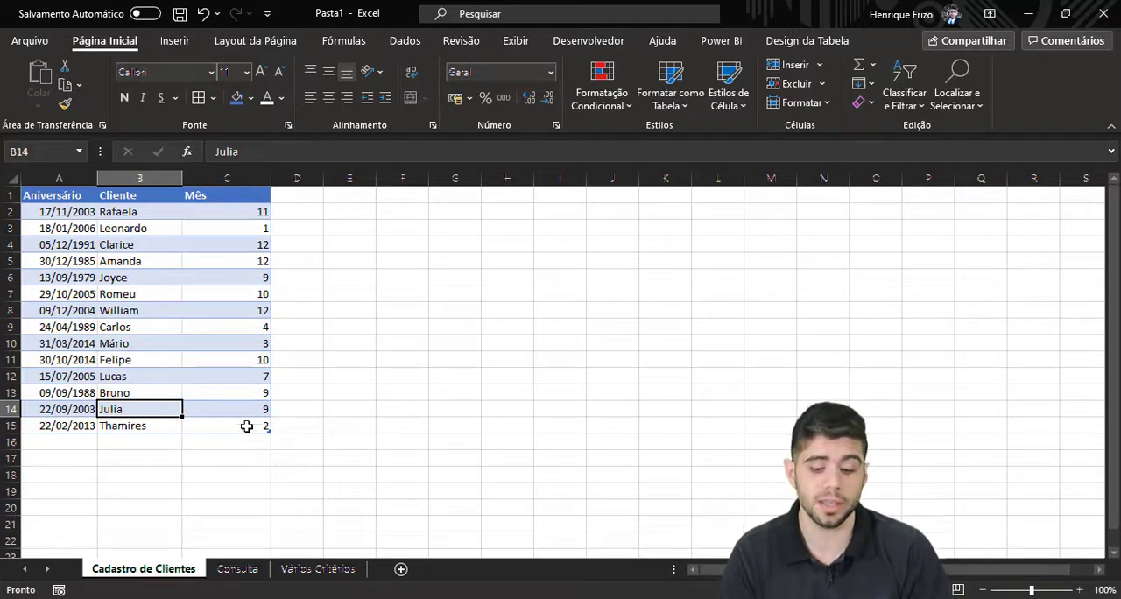
{"action": "left_click", "coordinate": [240, 570]}
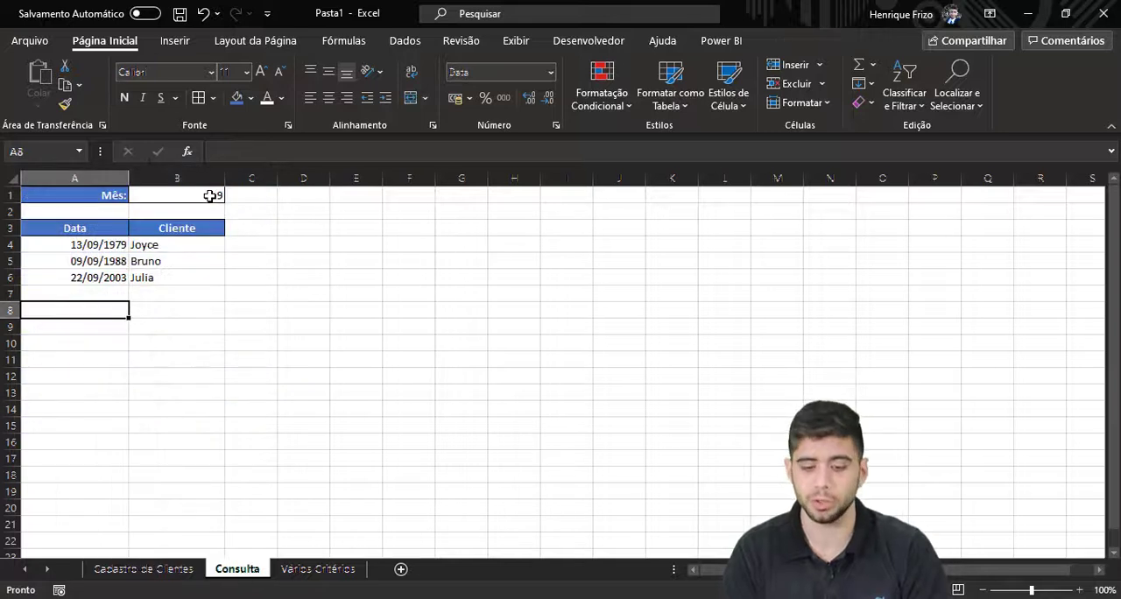
Test the birthday lookup by setting the month in B1 to 7 and then to 10.
{"action": "left_click", "coordinate": [210, 195]}
{"action": "type", "text": "7"}
{"action": "key", "text": "Return"}
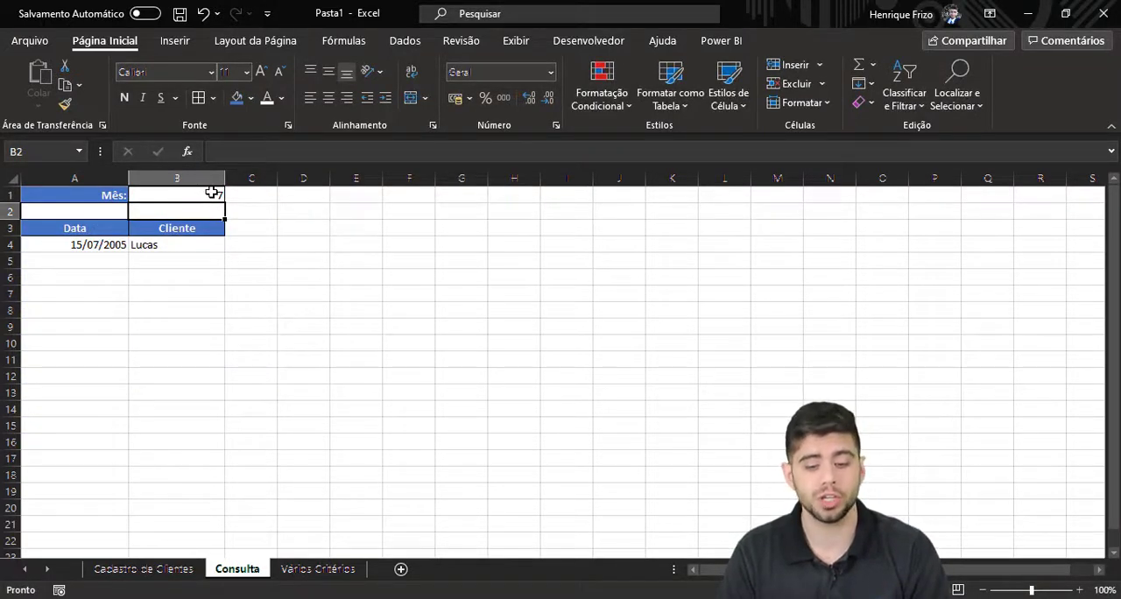
{"action": "left_click", "coordinate": [212, 193]}
{"action": "type", "text": "10"}
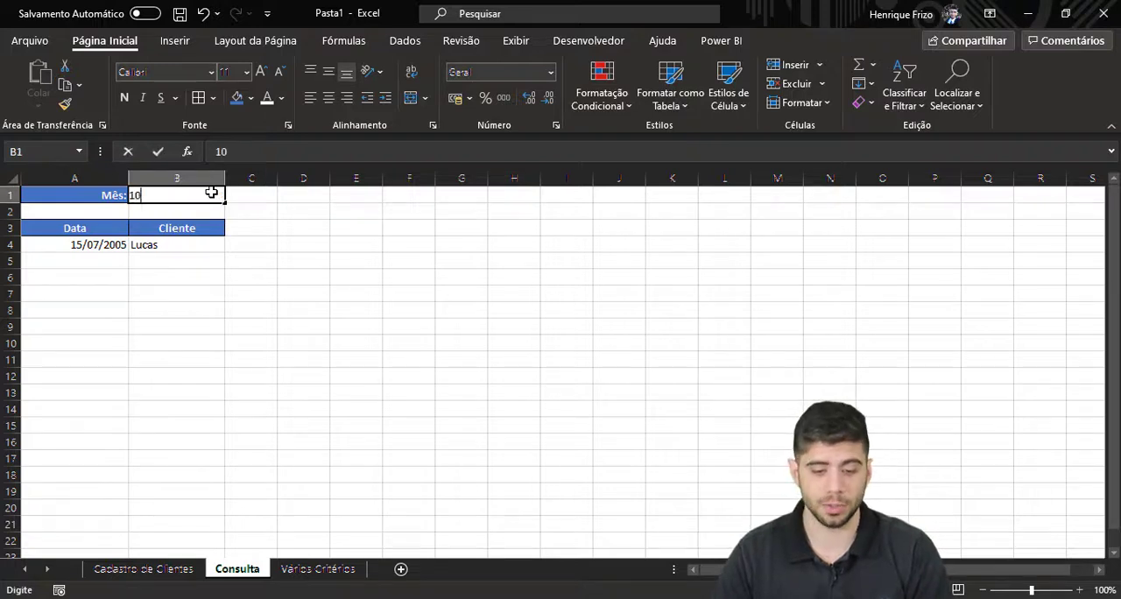
{"action": "key", "text": "Return"}
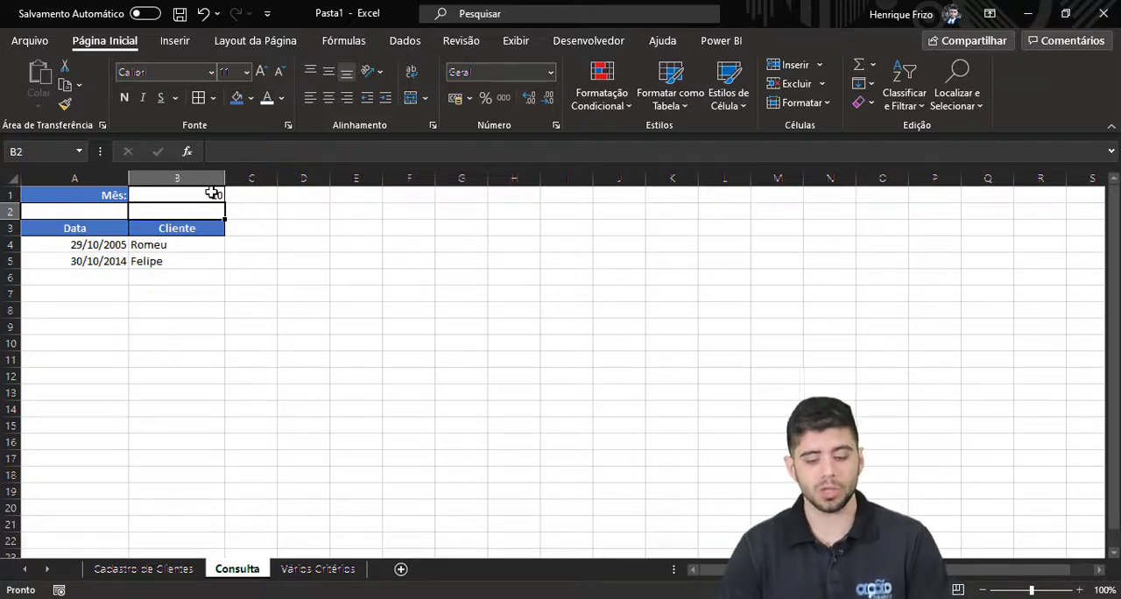
On the Vários Critérios sheet, start a FILTRO formula in F6 with the whole sales table Tabela1 as the array.
{"action": "left_click", "coordinate": [306, 574]}
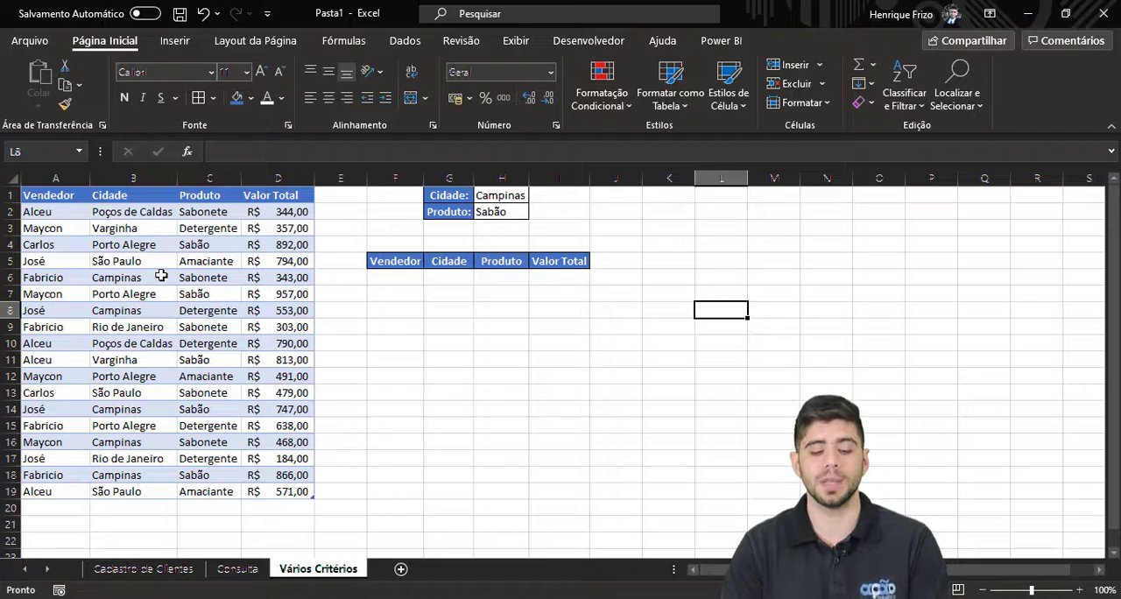
{"action": "left_click_drag", "start_coordinate": [60, 226], "coordinate": [193, 367]}
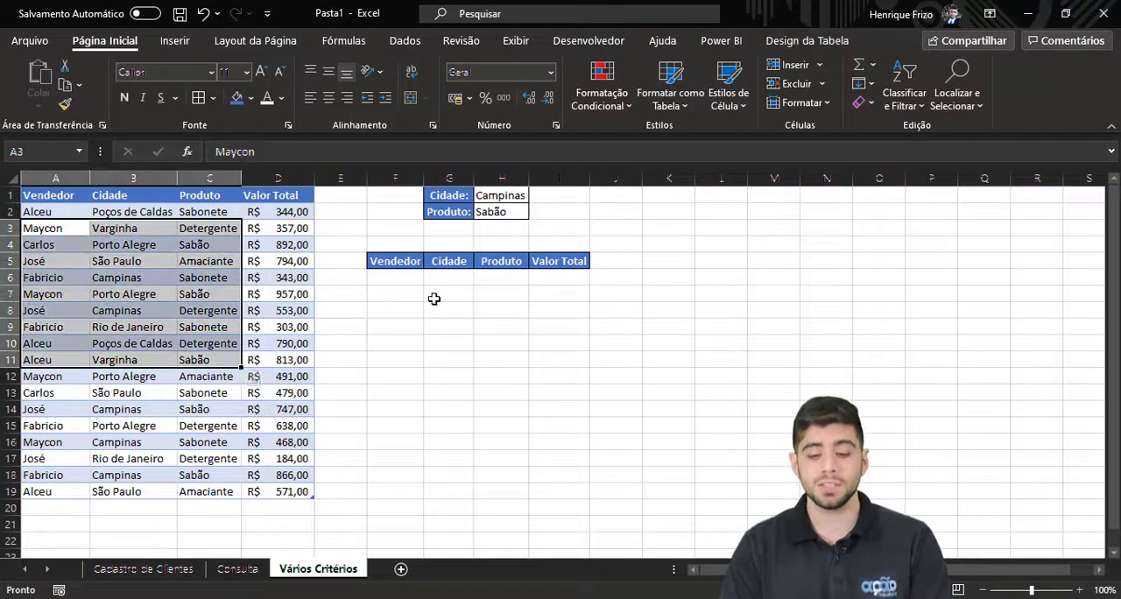
{"action": "left_click", "coordinate": [498, 198]}
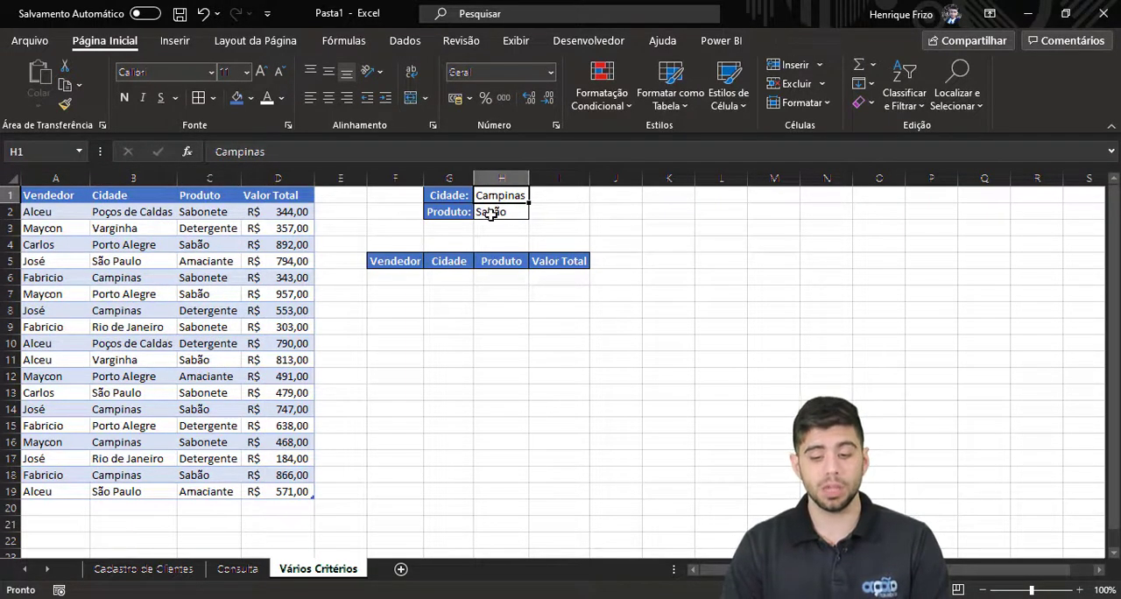
{"action": "left_click", "coordinate": [490, 215]}
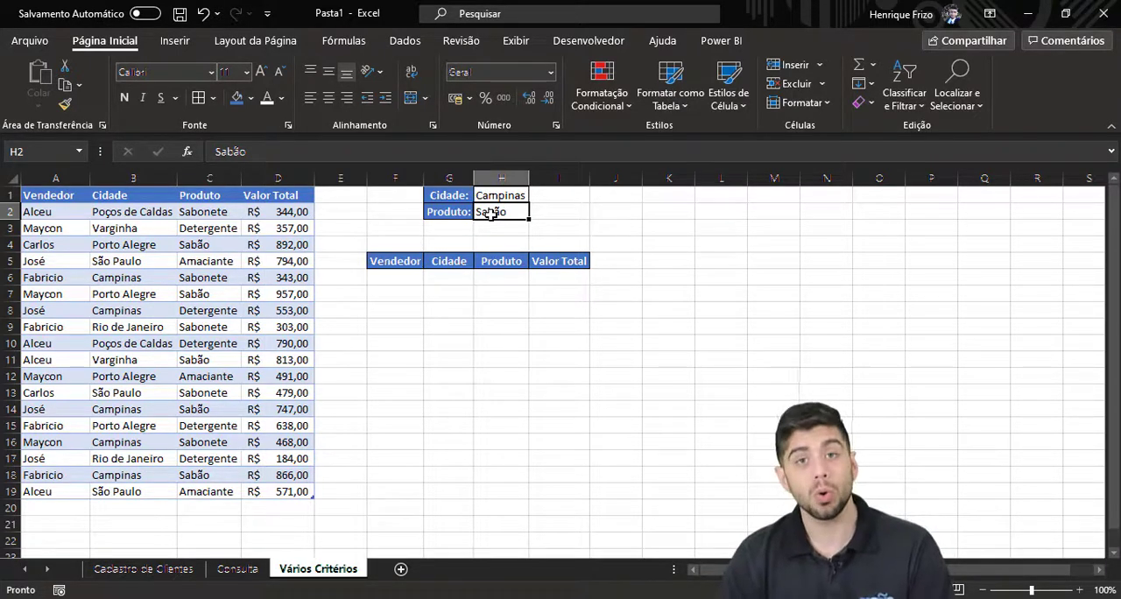
{"action": "left_click", "coordinate": [399, 275]}
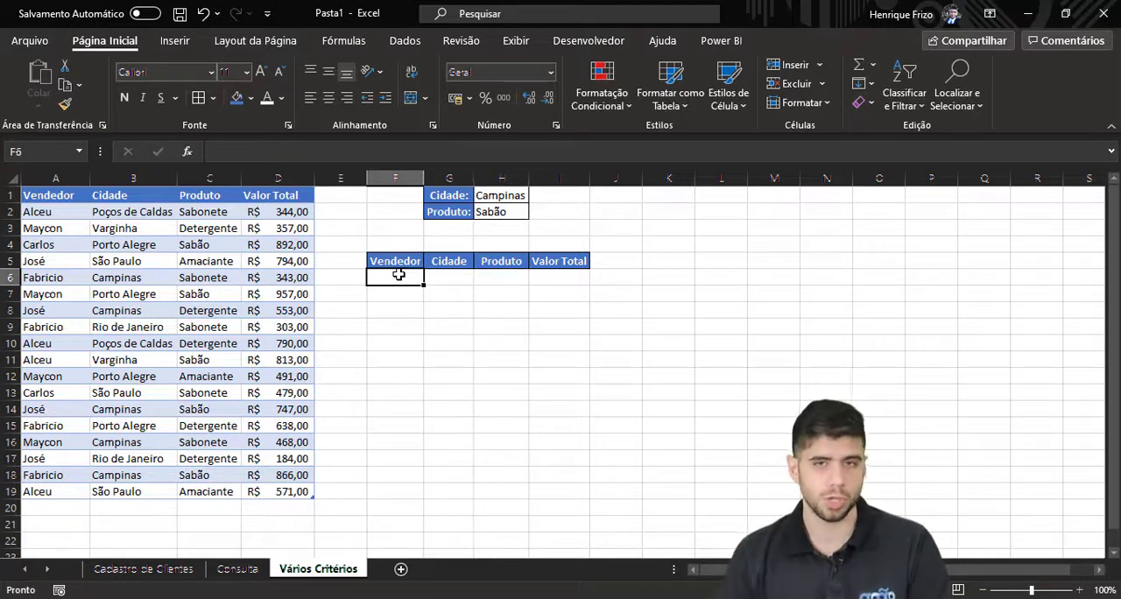
{"action": "type", "text": "=FILTRO("}
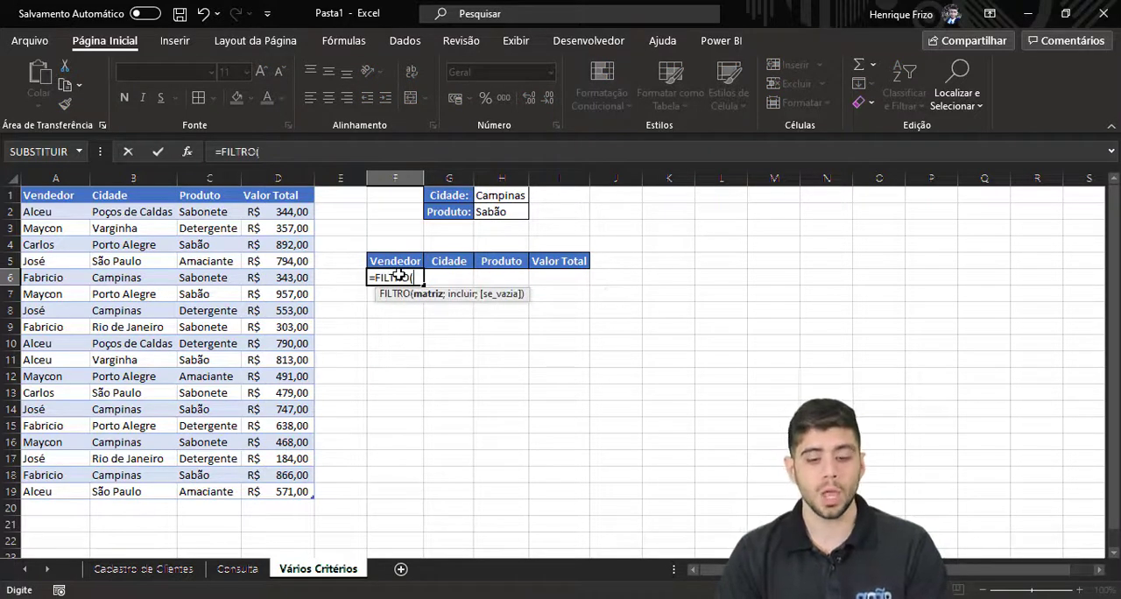
{"action": "left_click_drag", "start_coordinate": [55, 213], "coordinate": [266, 493]}
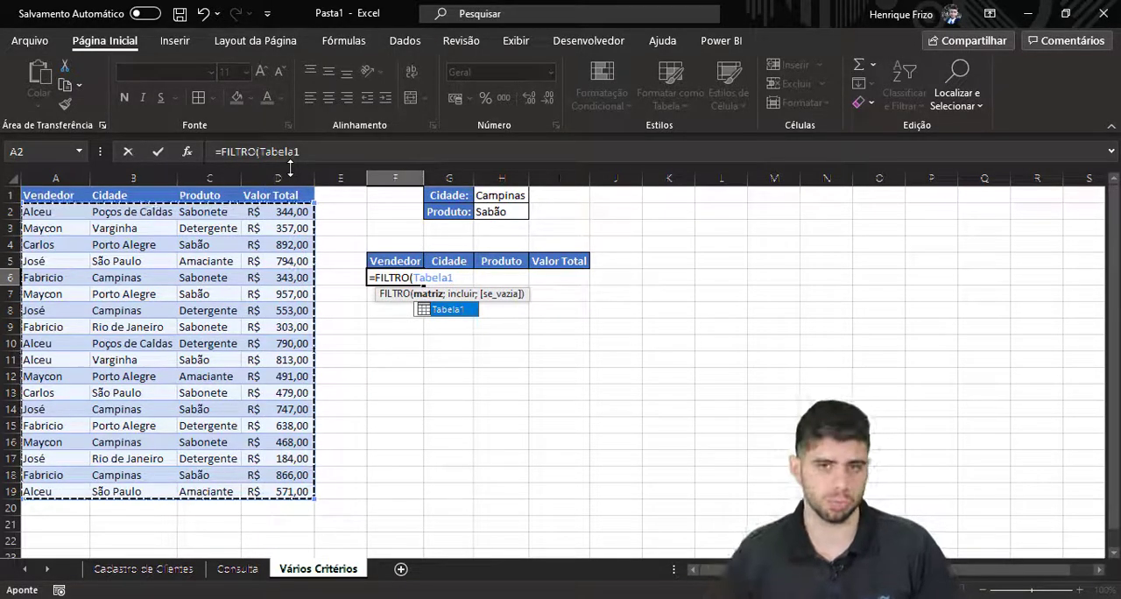
{"action": "type", "text": ";"}
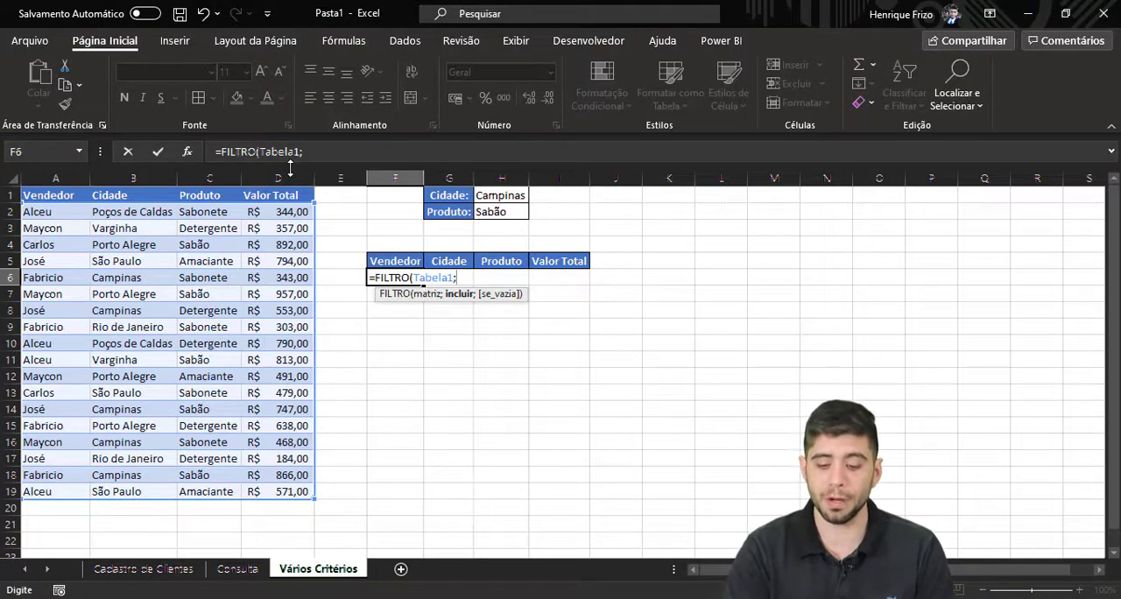
Add the city condition (Tabela1[Cidade]=H1) in parentheses as the formula's include argument.
{"action": "type", "text": "("}
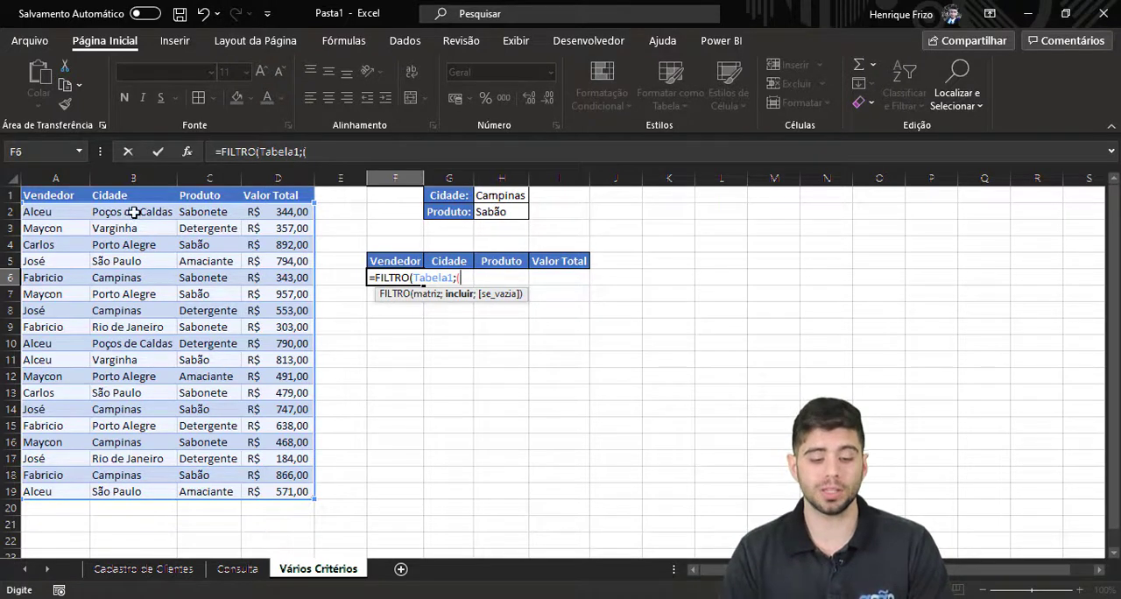
{"action": "left_click_drag", "start_coordinate": [131, 213], "coordinate": [127, 491]}
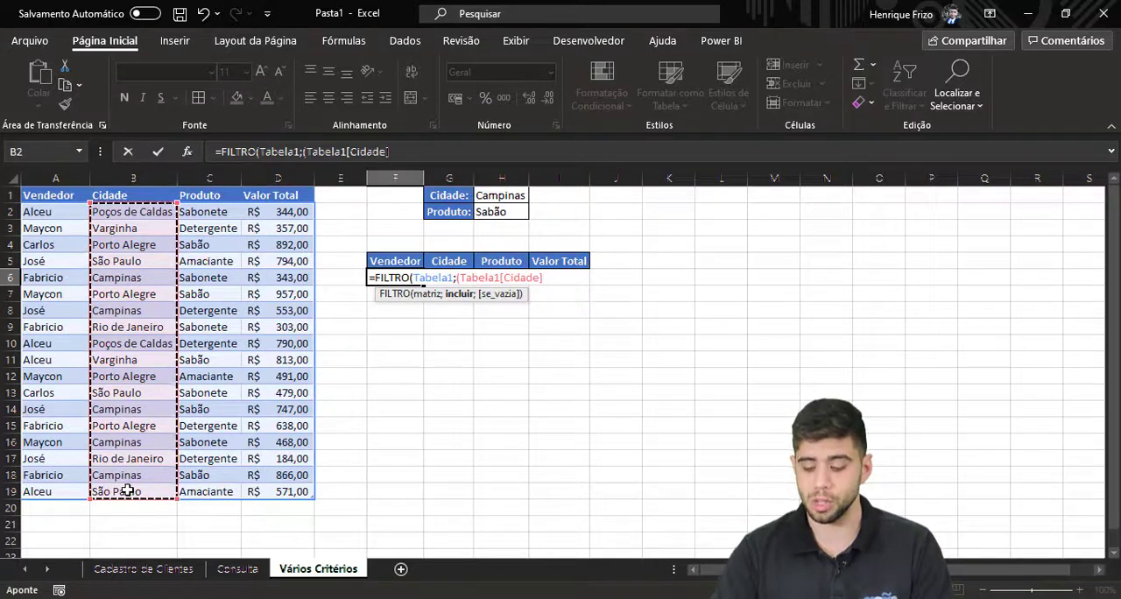
{"action": "type", "text": "="}
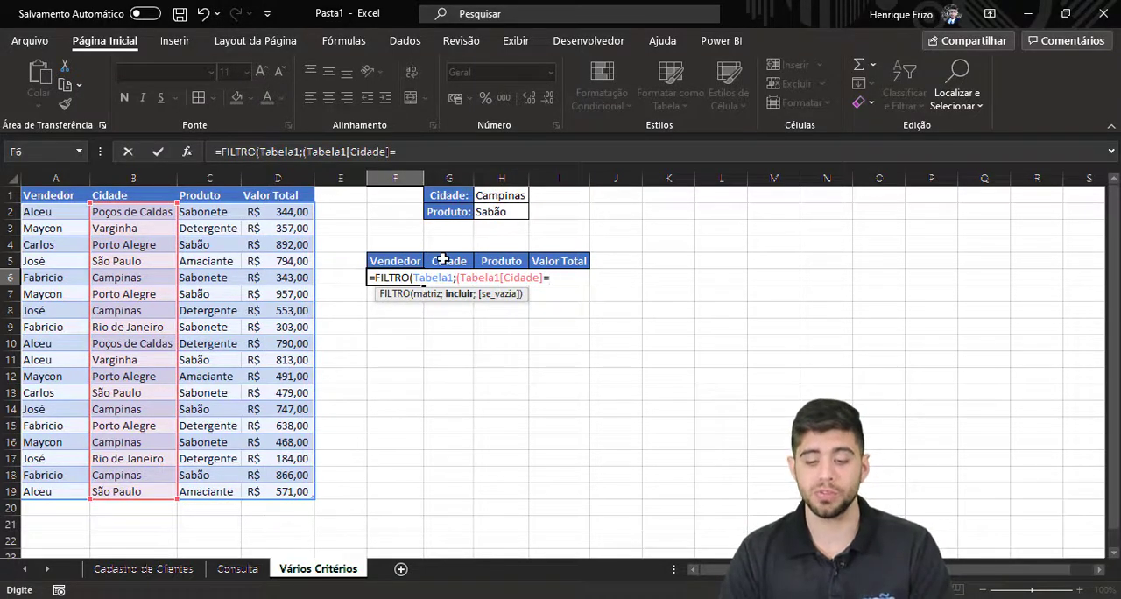
{"action": "left_click", "coordinate": [497, 196]}
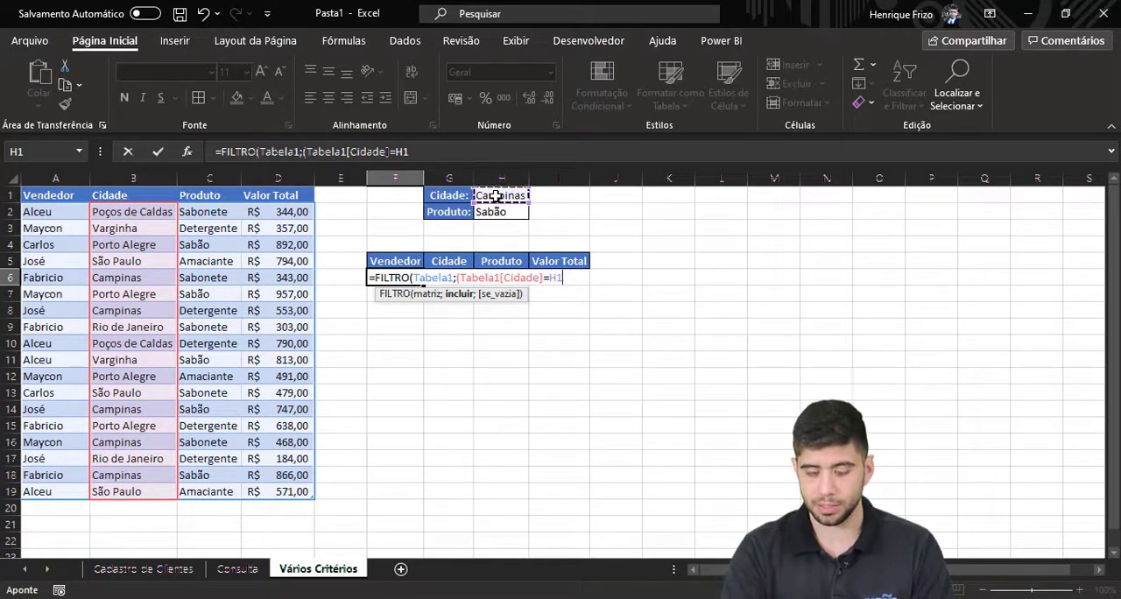
{"action": "type", "text": ")*"}
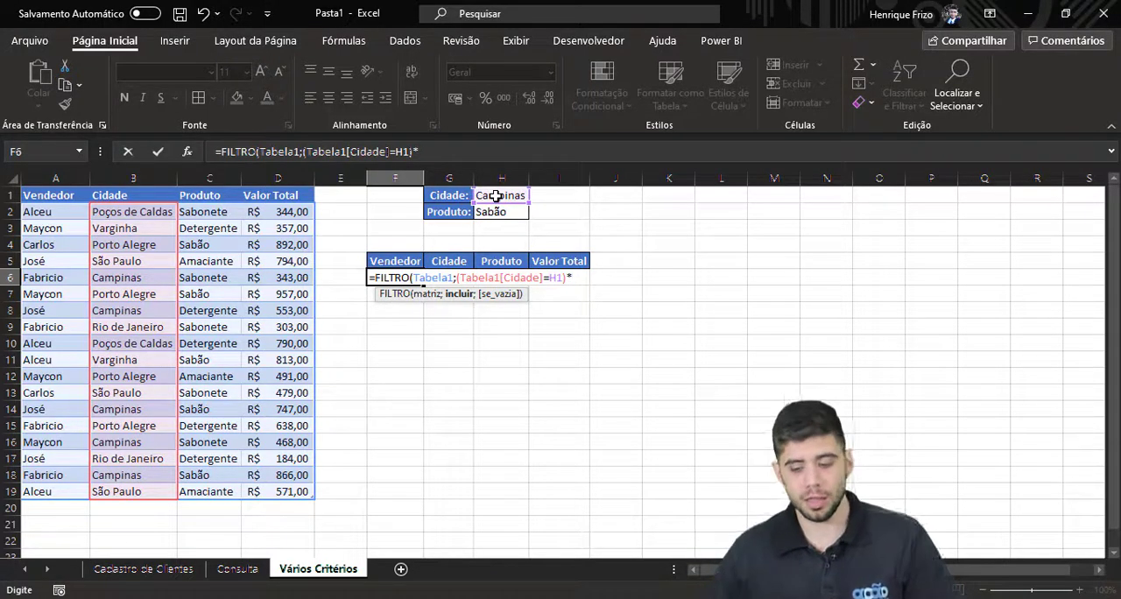
Multiply the city condition by a second one in parentheses, (Tabela1[Produto]=H2).
{"action": "type", "text": "("}
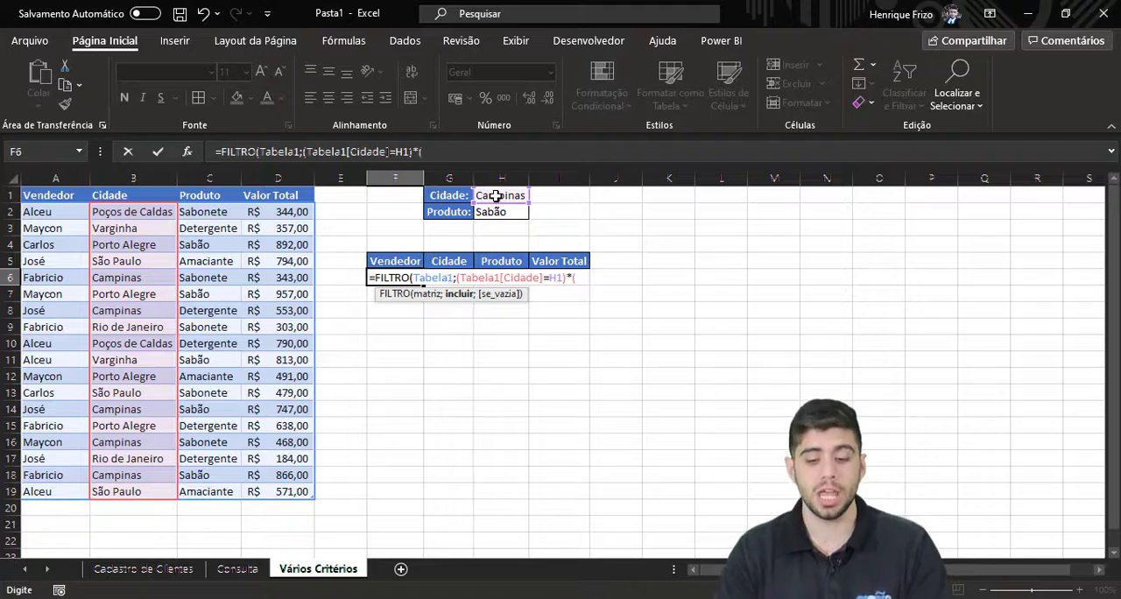
{"action": "left_click_drag", "start_coordinate": [201, 212], "coordinate": [194, 283]}
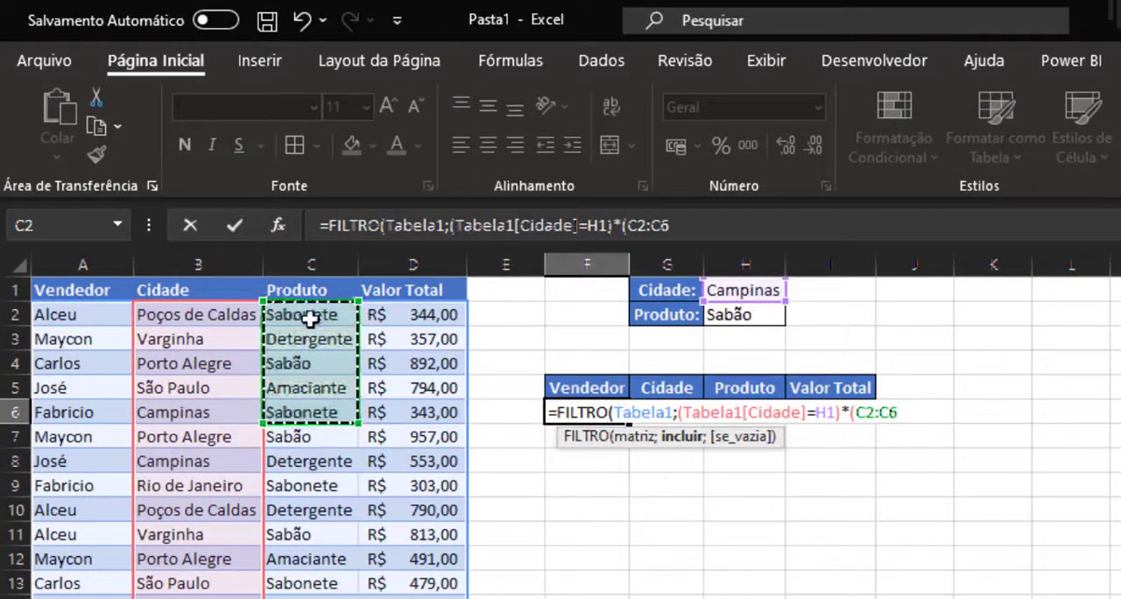
{"action": "left_click_drag", "start_coordinate": [311, 319], "coordinate": [303, 598]}
{"action": "type", "text": "="}
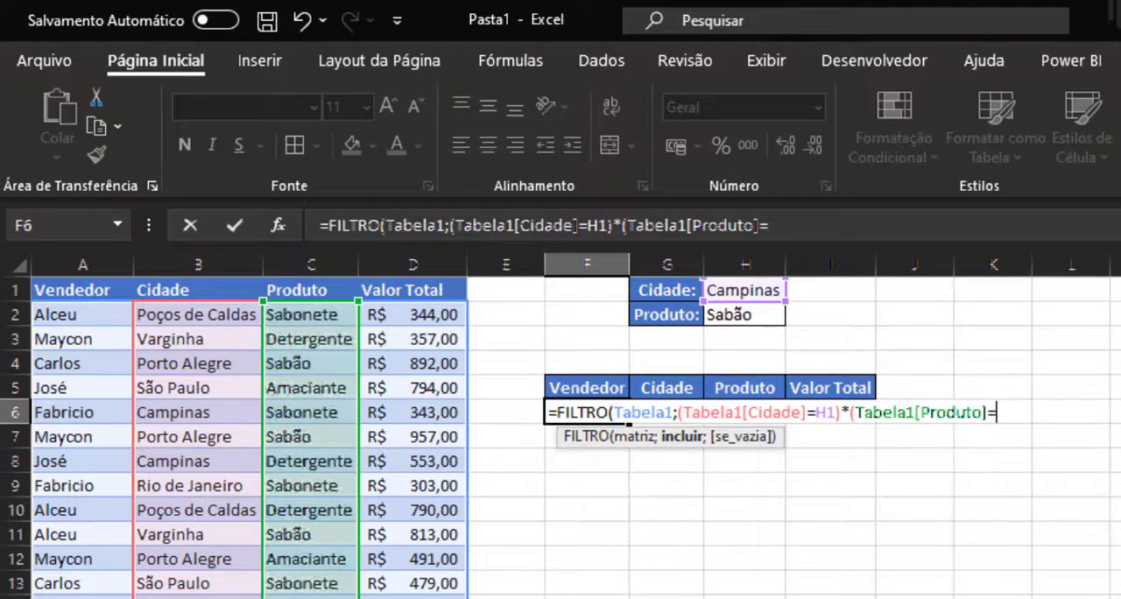
{"action": "left_click", "coordinate": [753, 313]}
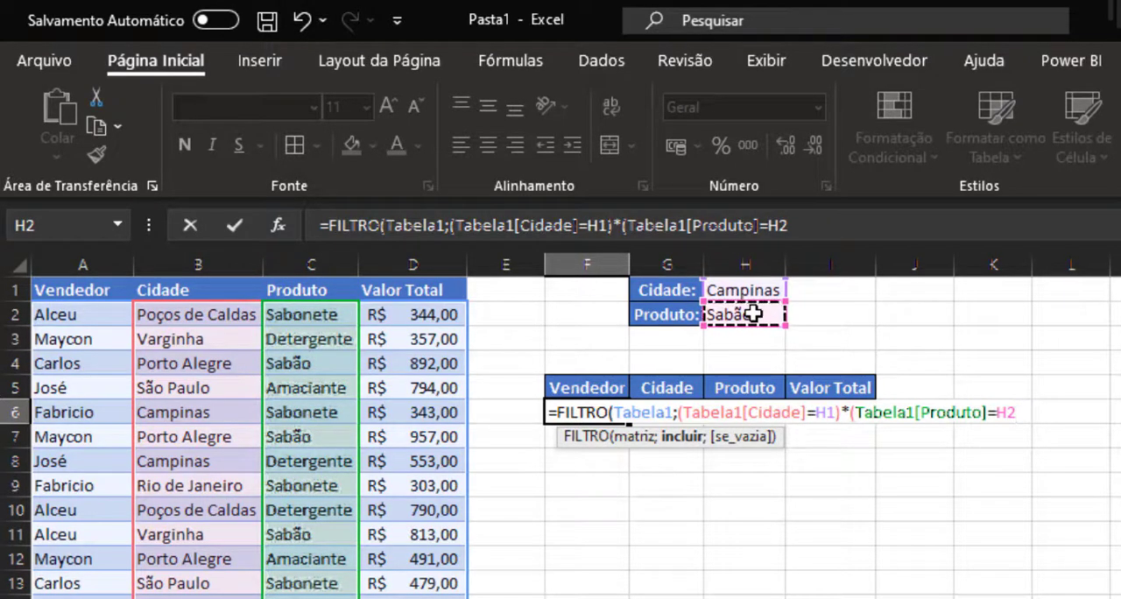
{"action": "type", "text": ")"}
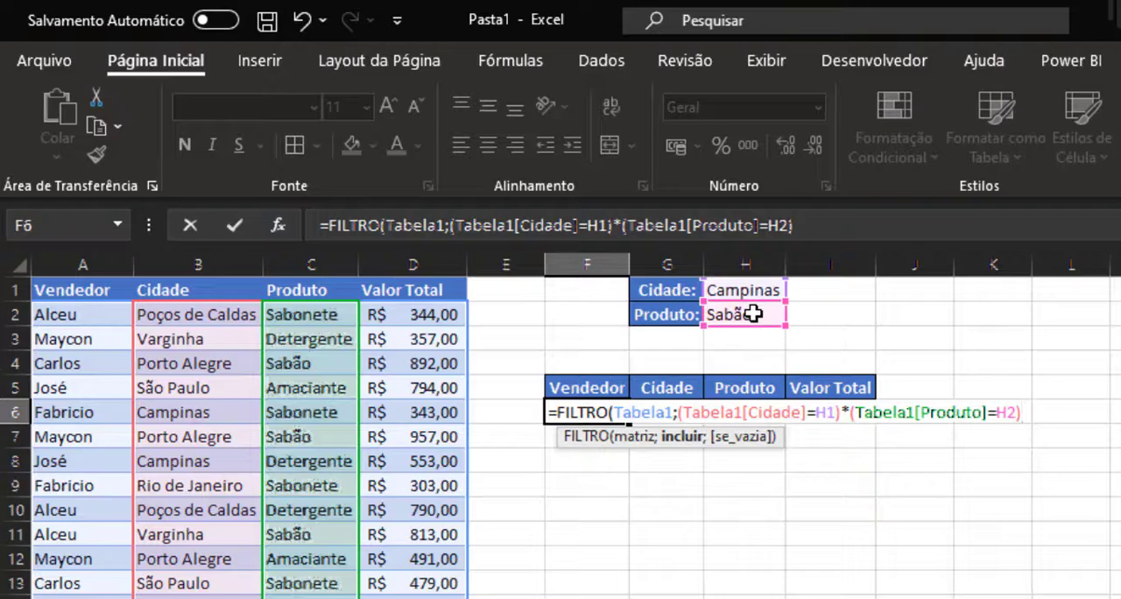
{"action": "type", "text": ";\"\""}
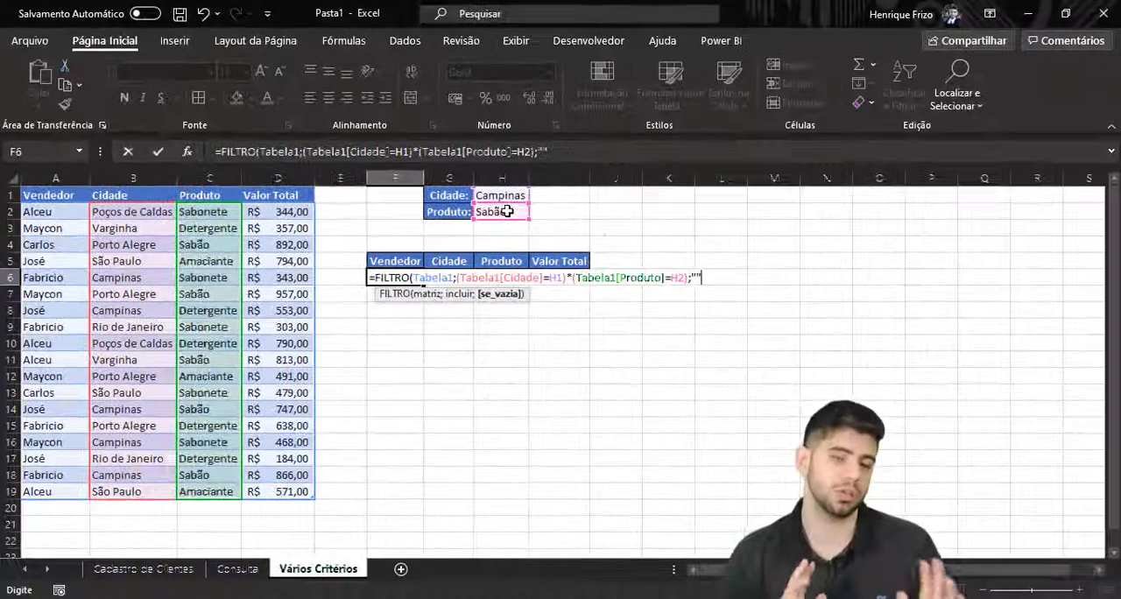
{"action": "type", "text": ")"}
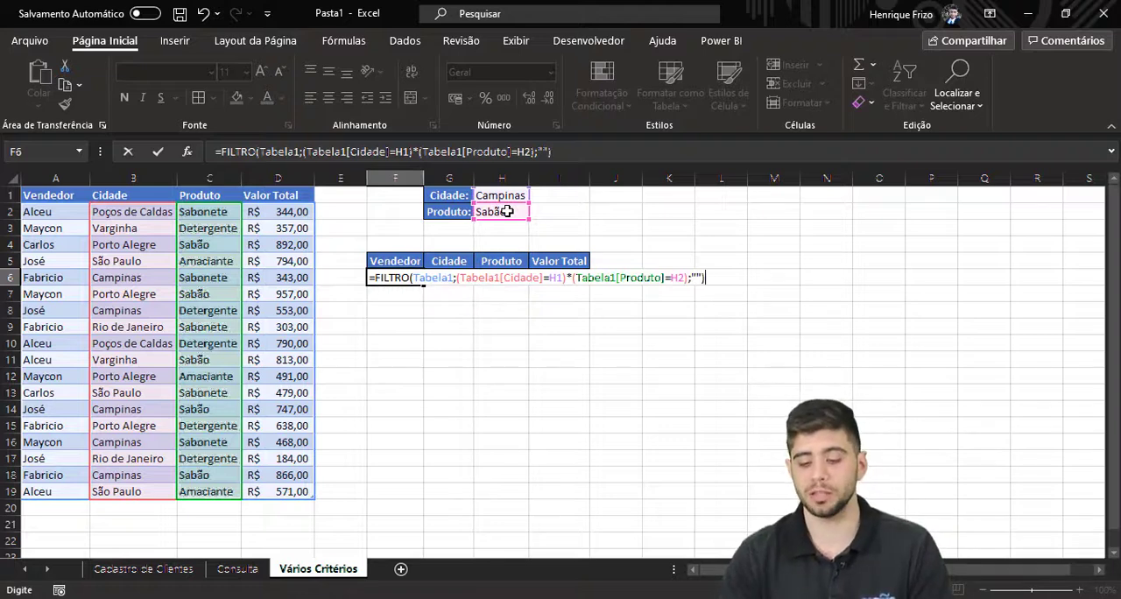
Finish the two-criteria FILTRO formula with "" as the value for an empty result and enter it.
{"action": "key", "text": "Return"}
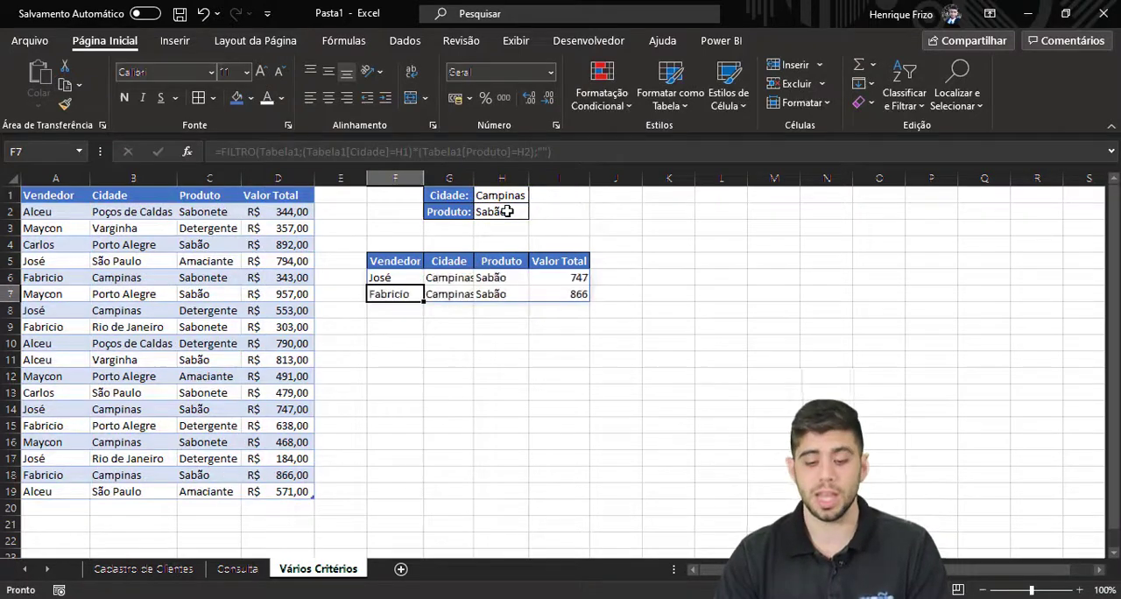
{"action": "left_click", "coordinate": [391, 360]}
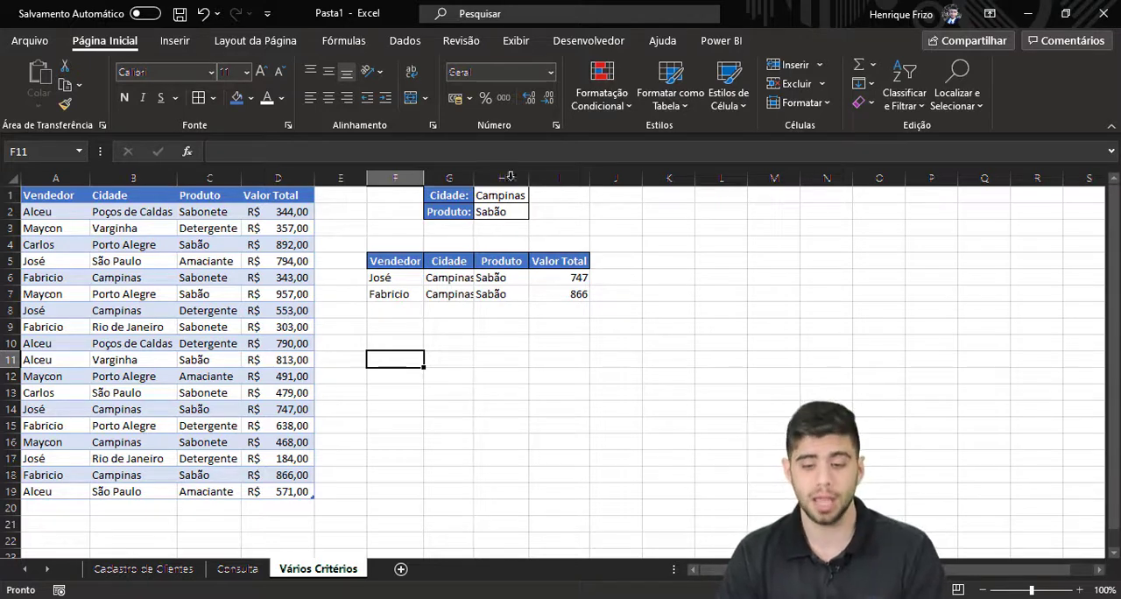
Change the search criteria to the product Sabonete in H2 and the city São Paulo in H1.
{"action": "left_click", "coordinate": [496, 213]}
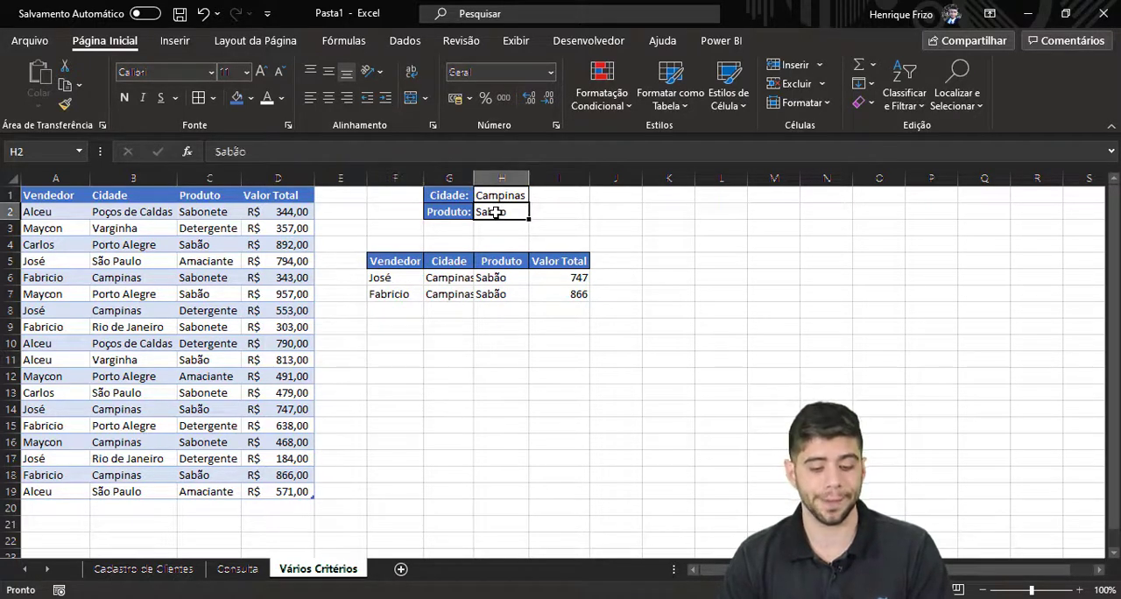
{"action": "type", "text": "sA"}
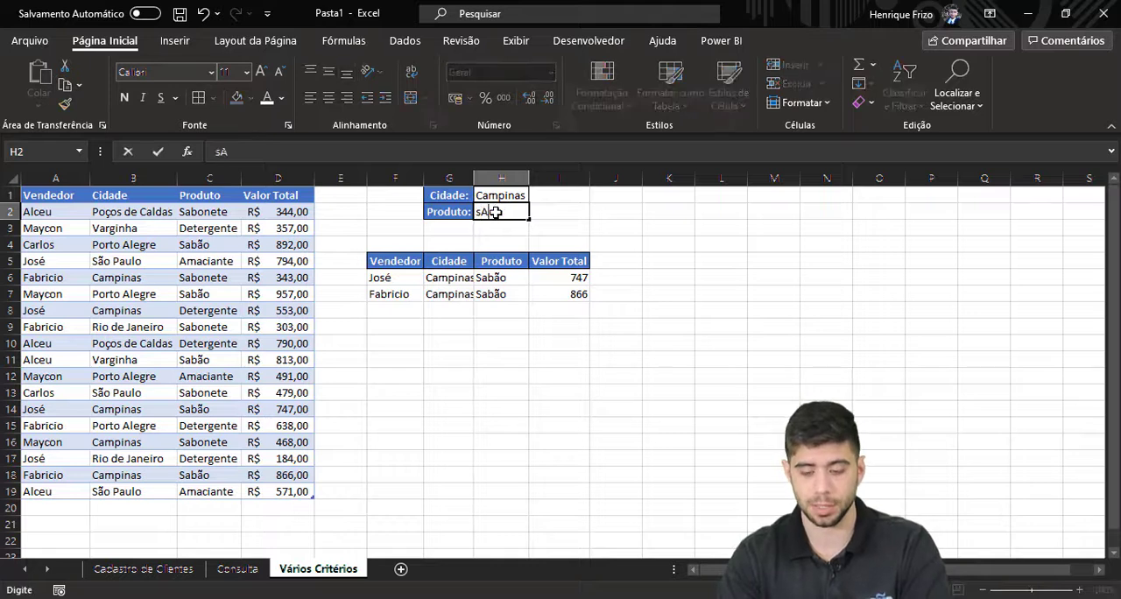
{"action": "type", "text": "bonete"}
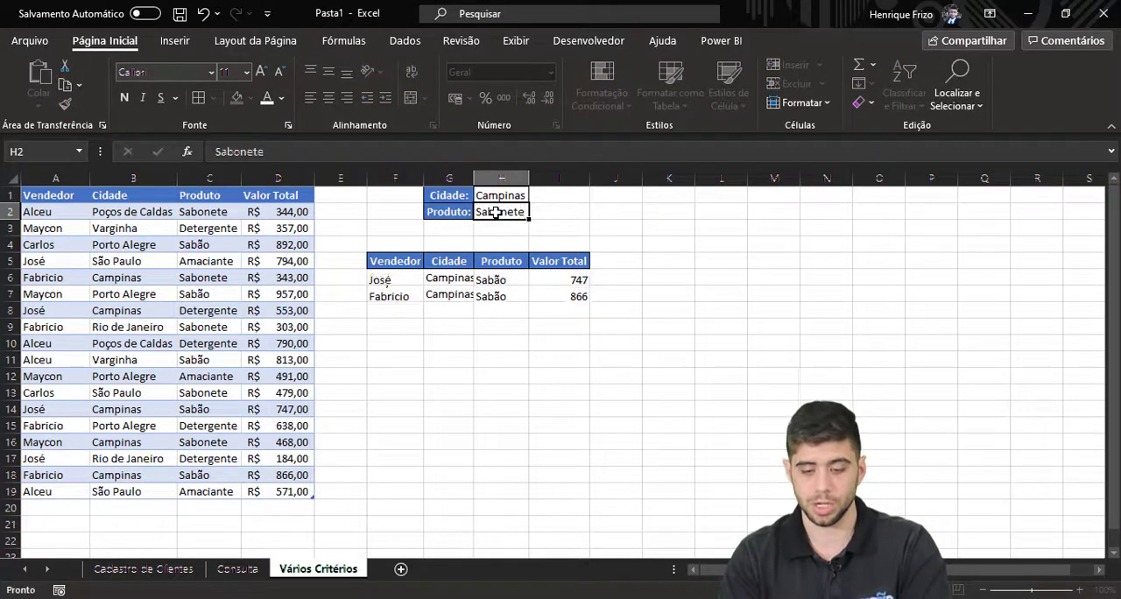
{"action": "key", "text": "Return"}
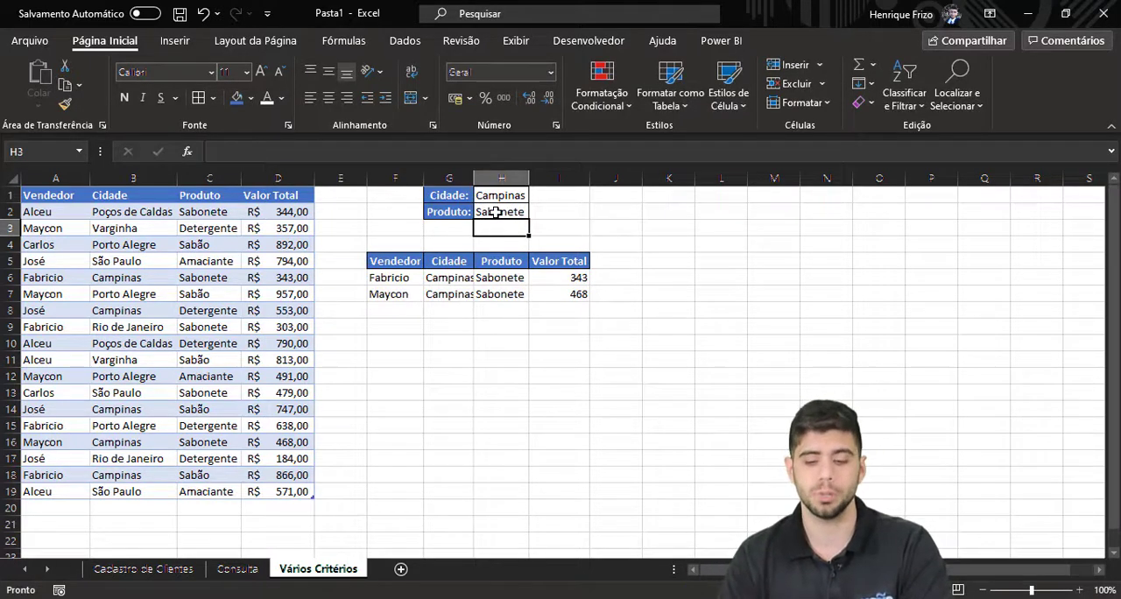
{"action": "left_click", "coordinate": [499, 196]}
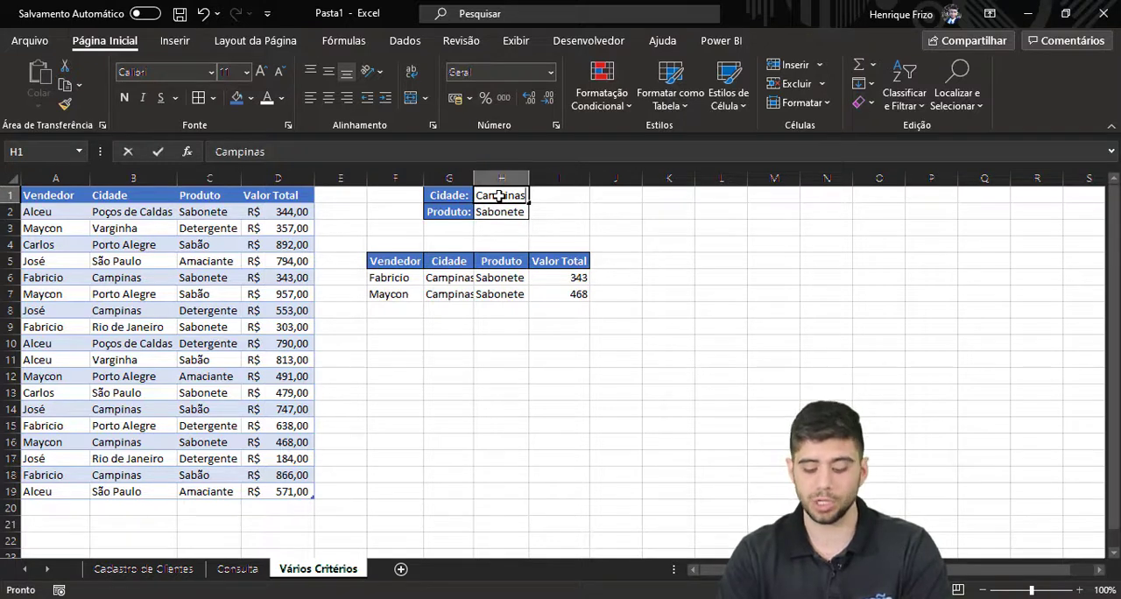
{"action": "type", "text": "São Paulo"}
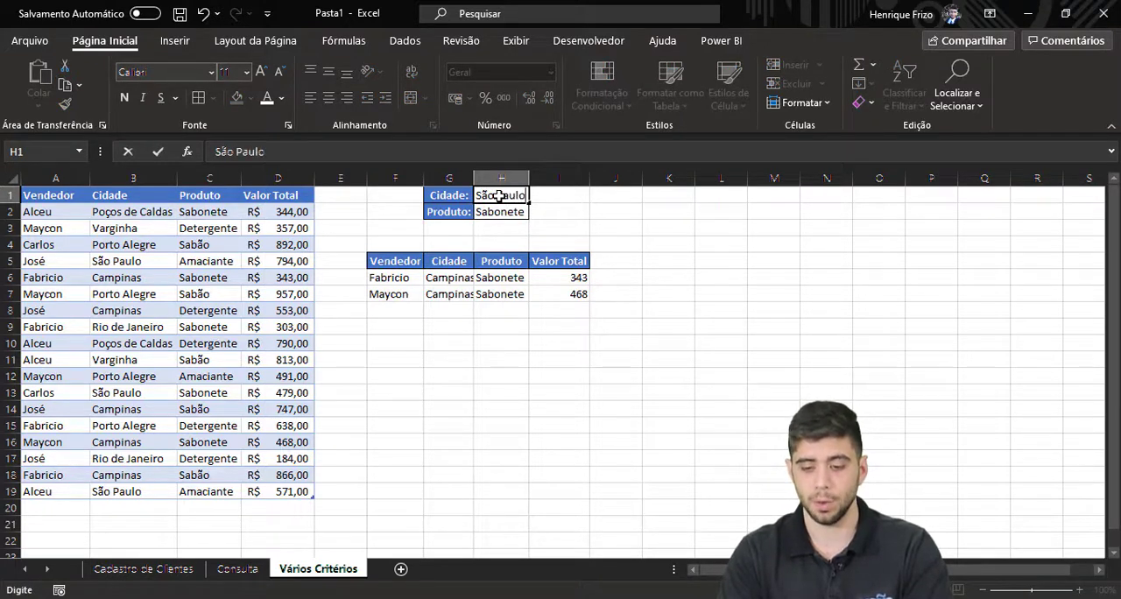
{"action": "key", "text": "Return"}
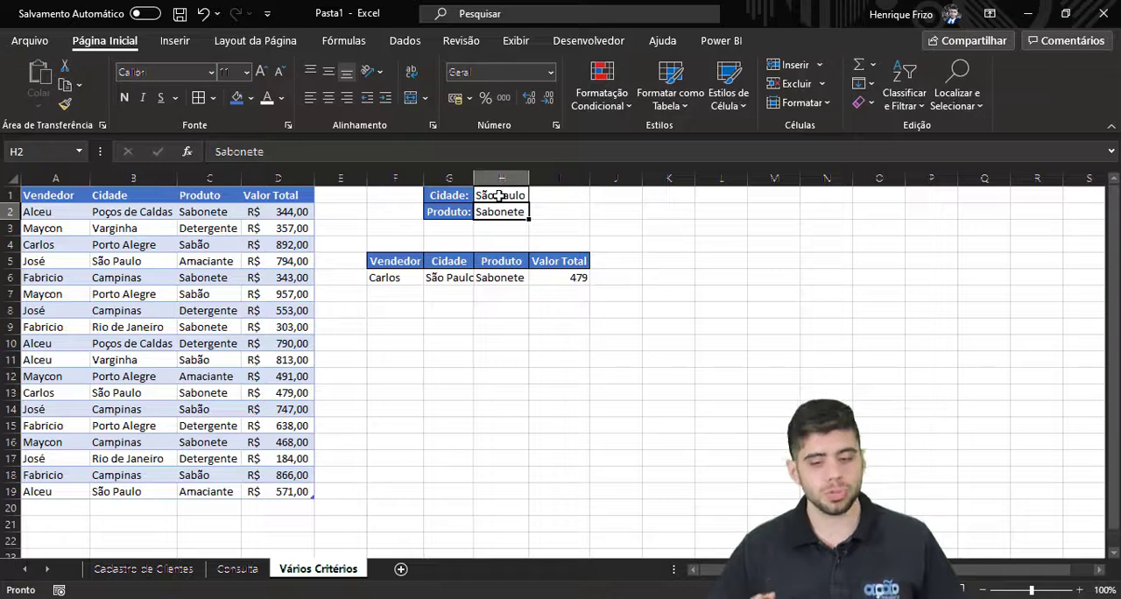
Replace the * between the city and product conditions of the FILTRO formula in F6 with + for OR logic.
{"action": "left_click", "coordinate": [398, 275]}
{"action": "double_click", "coordinate": [399, 275]}
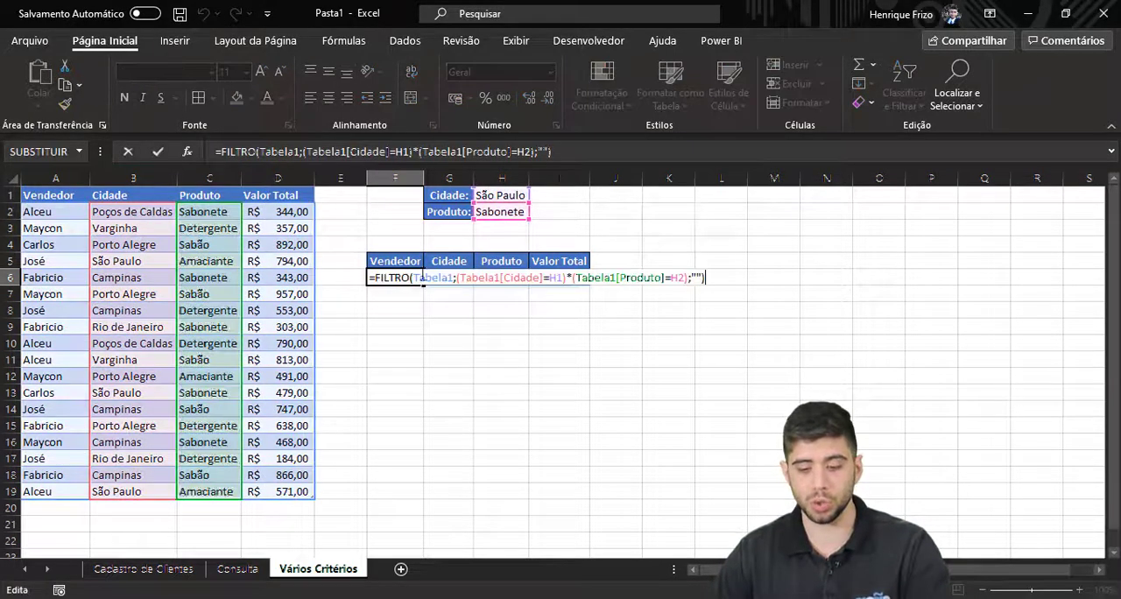
{"action": "left_click", "coordinate": [571, 277]}
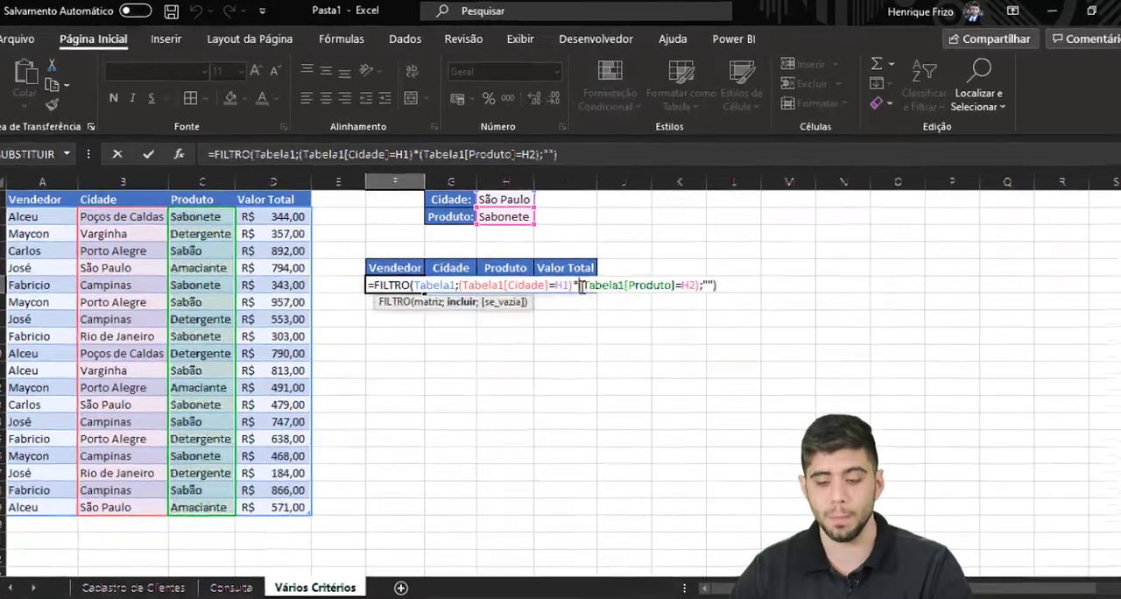
{"action": "key", "text": "BackSpace"}
{"action": "type", "text": "+"}
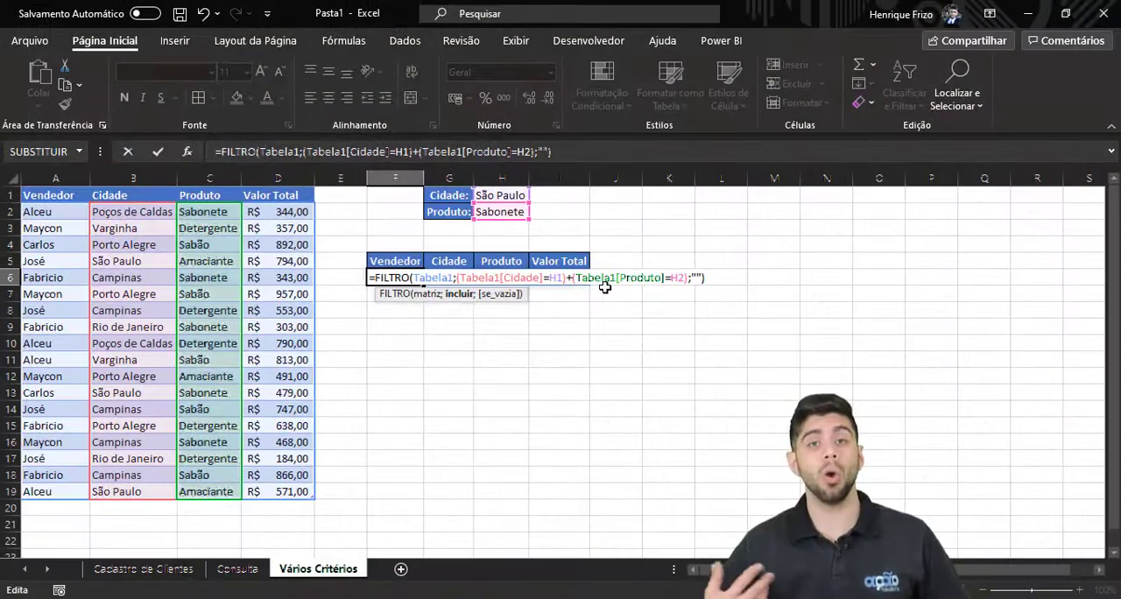
{"action": "key", "text": "Return"}
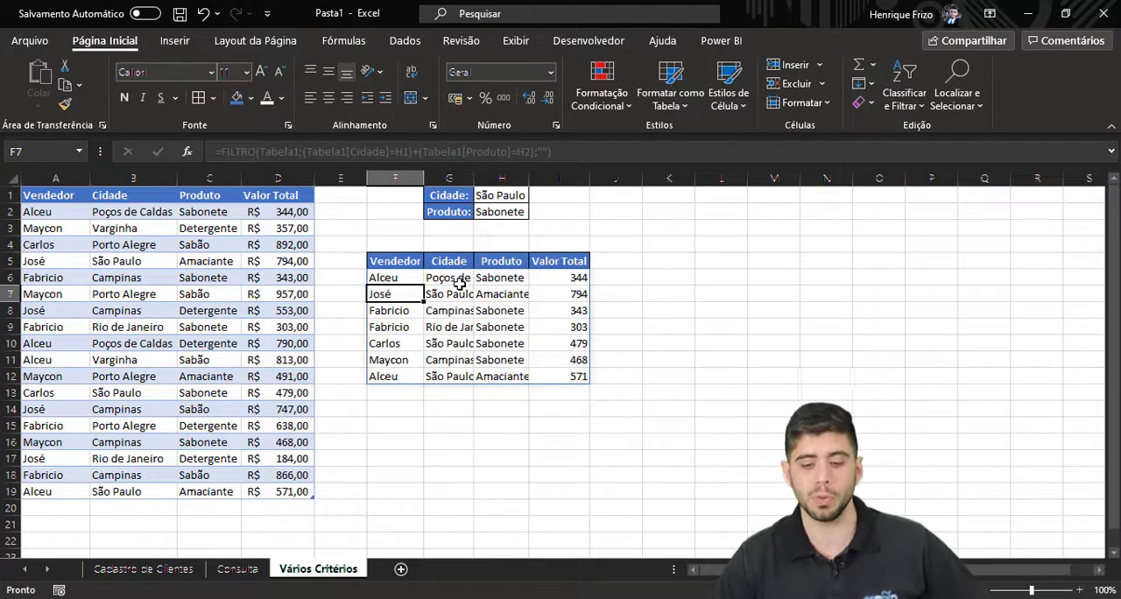
Examine the first rows of the filtered results, comparing each city and product with the criteria in H1 and H2.
{"action": "key", "text": "Up"}
{"action": "key", "text": "Up"}
{"action": "key", "text": "Down"}
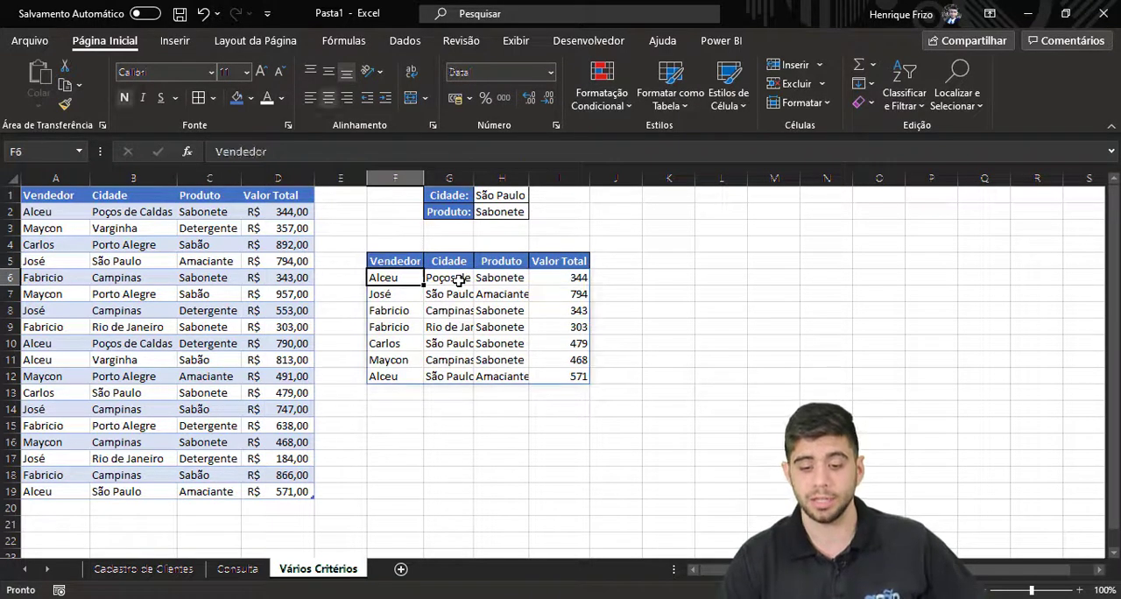
{"action": "key", "text": "Up"}
{"action": "key", "text": "Down"}
{"action": "key", "text": "Right"}
{"action": "key", "text": "Right"}
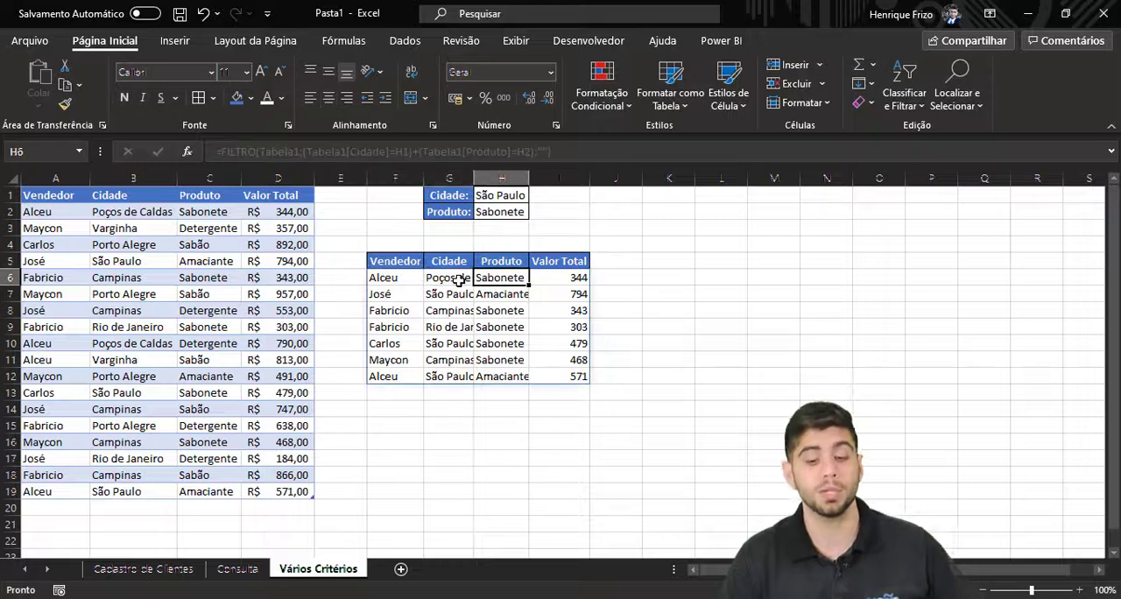
{"action": "key", "text": "Down"}
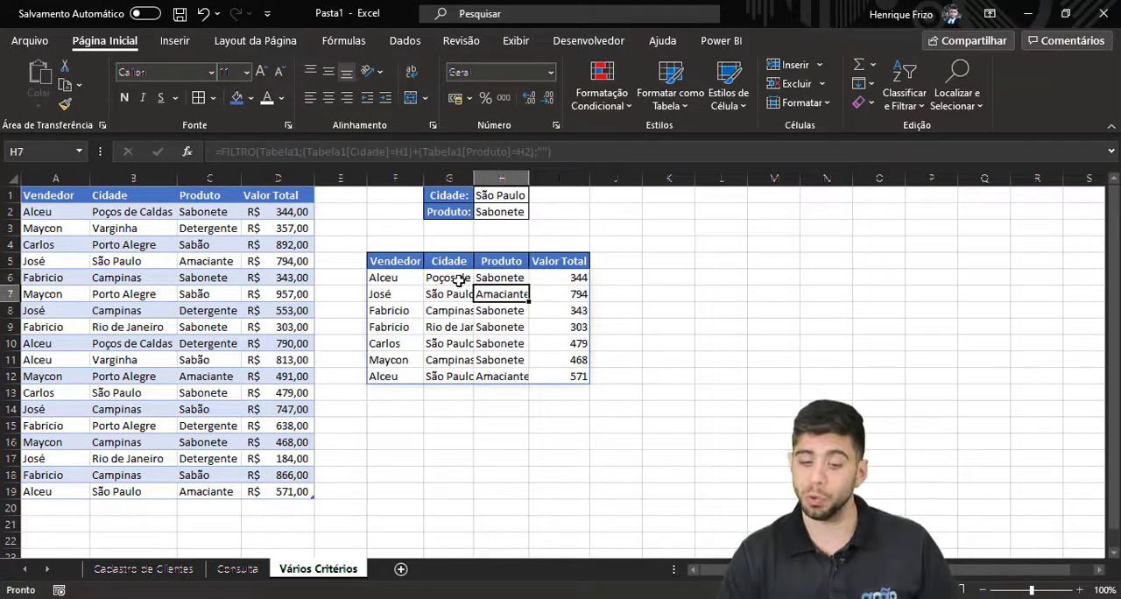
{"action": "key", "text": "Left"}
{"action": "key", "text": "Down"}
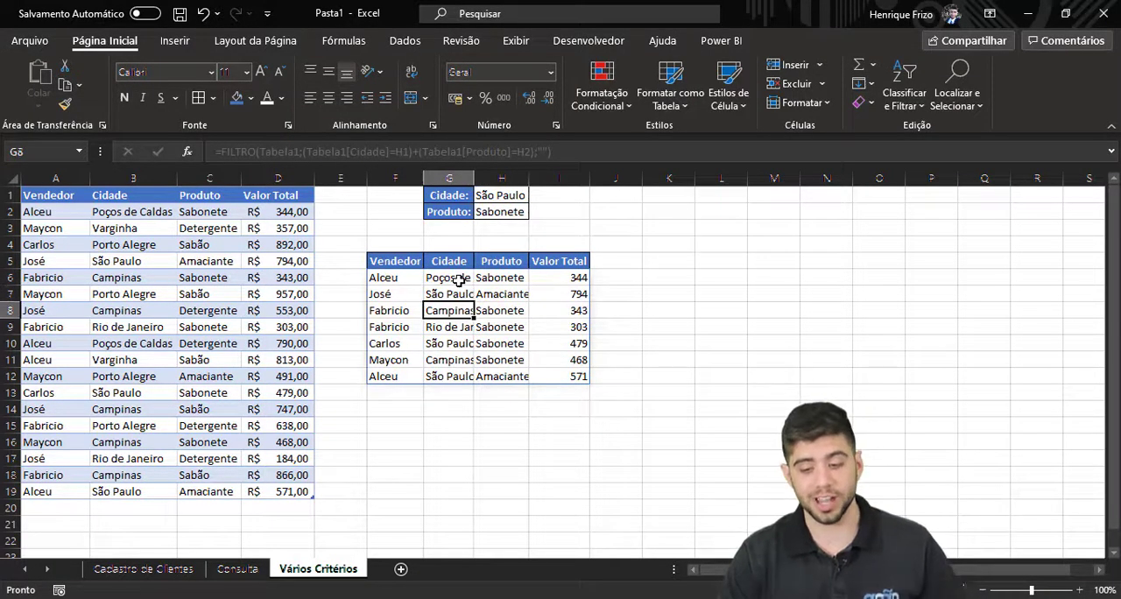
{"action": "key", "text": "Right"}
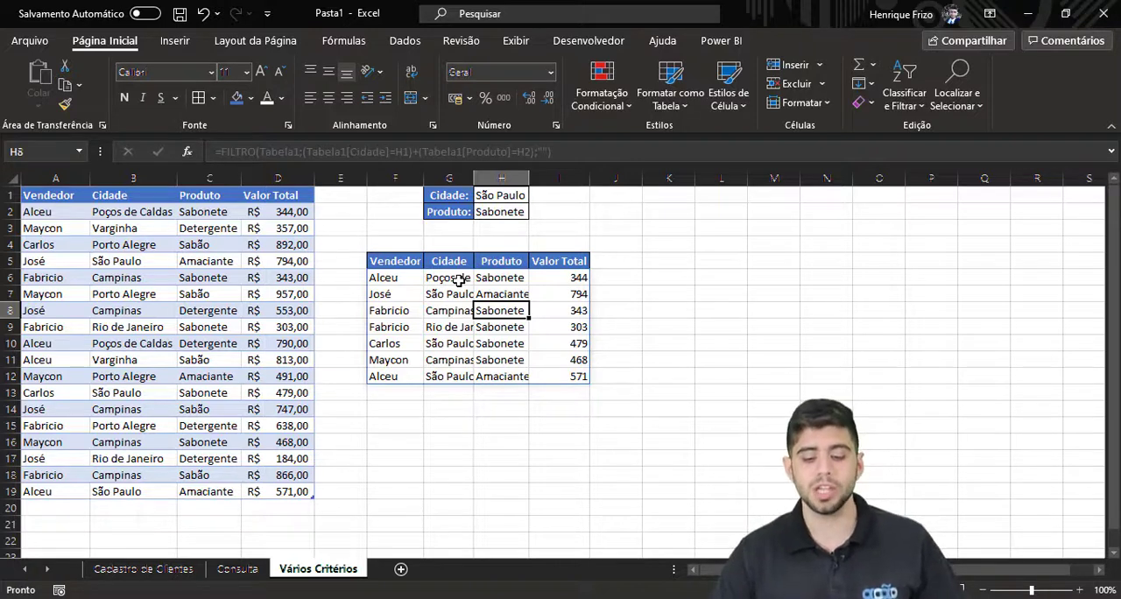
Wrap the FILTRO formula in F6 in CLASSIFICAR, leaving the optional sorting arguments out, and enter it.
{"action": "left_click", "coordinate": [401, 279]}
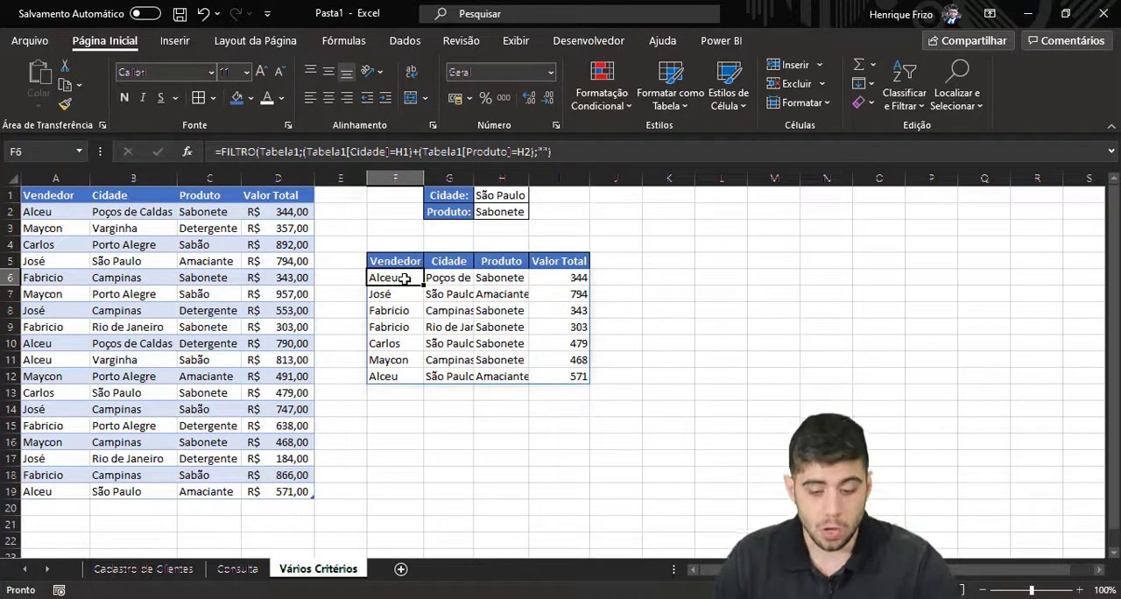
{"action": "key", "text": "F2"}
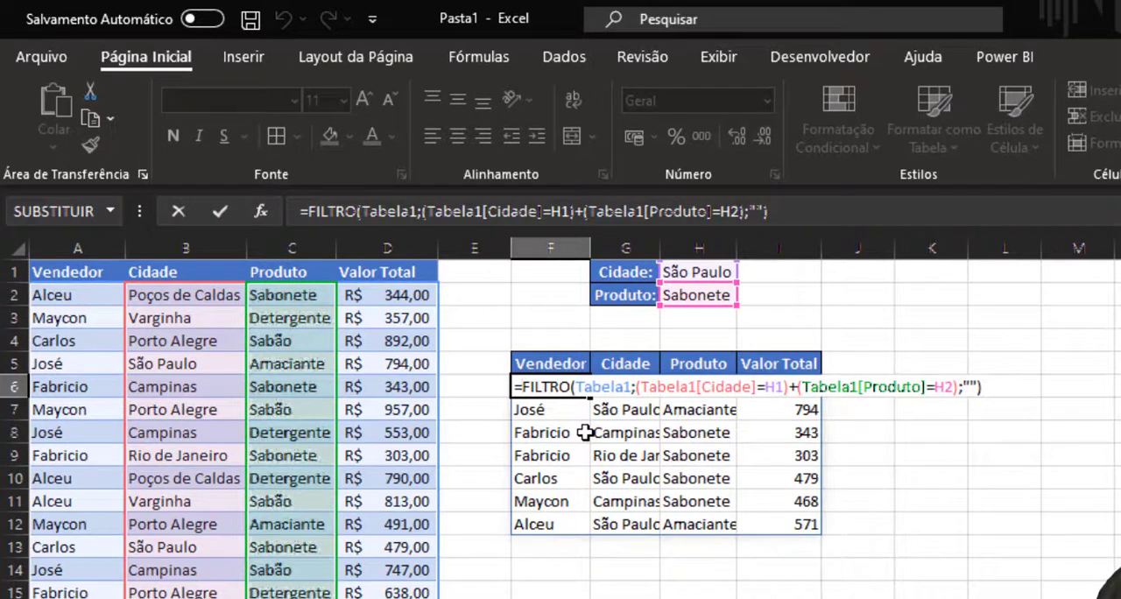
{"action": "type", "text": "cla"}
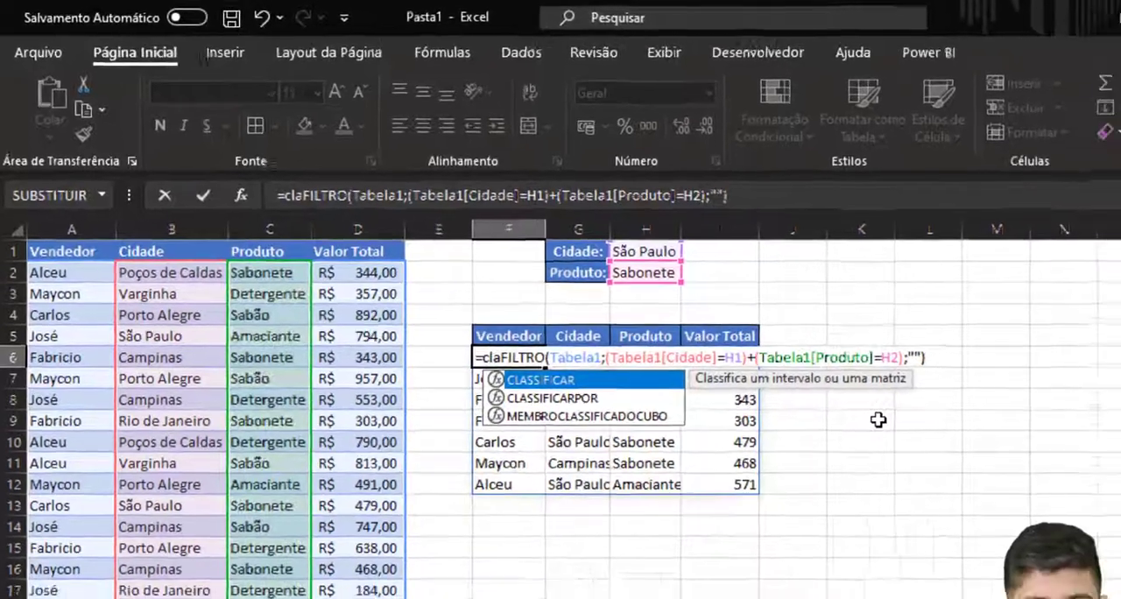
{"action": "key", "text": "Tab"}
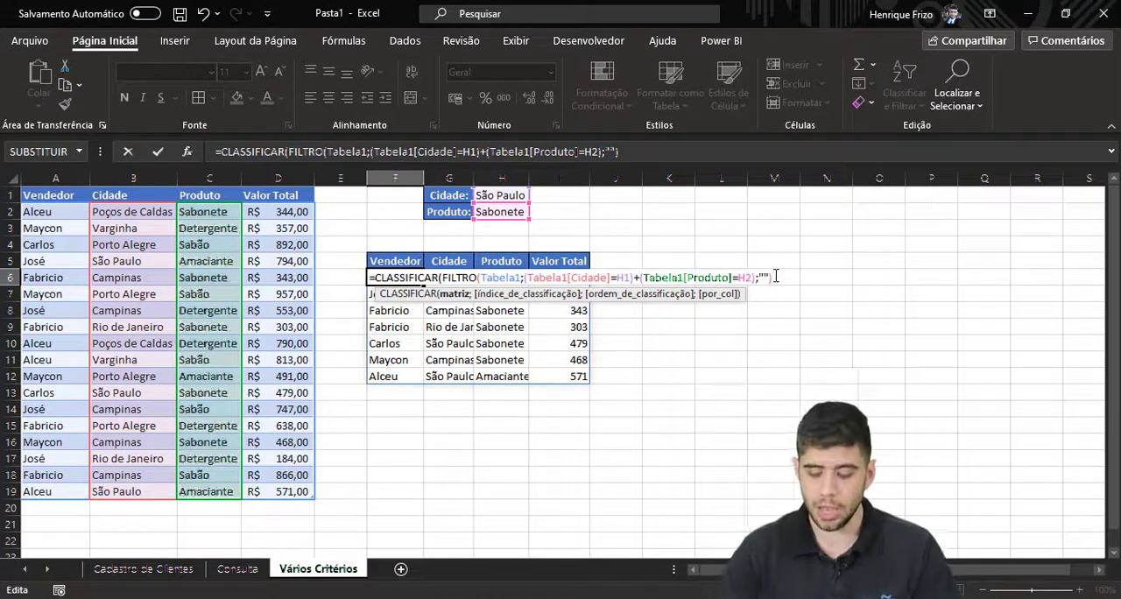
{"action": "type", "text": ")"}
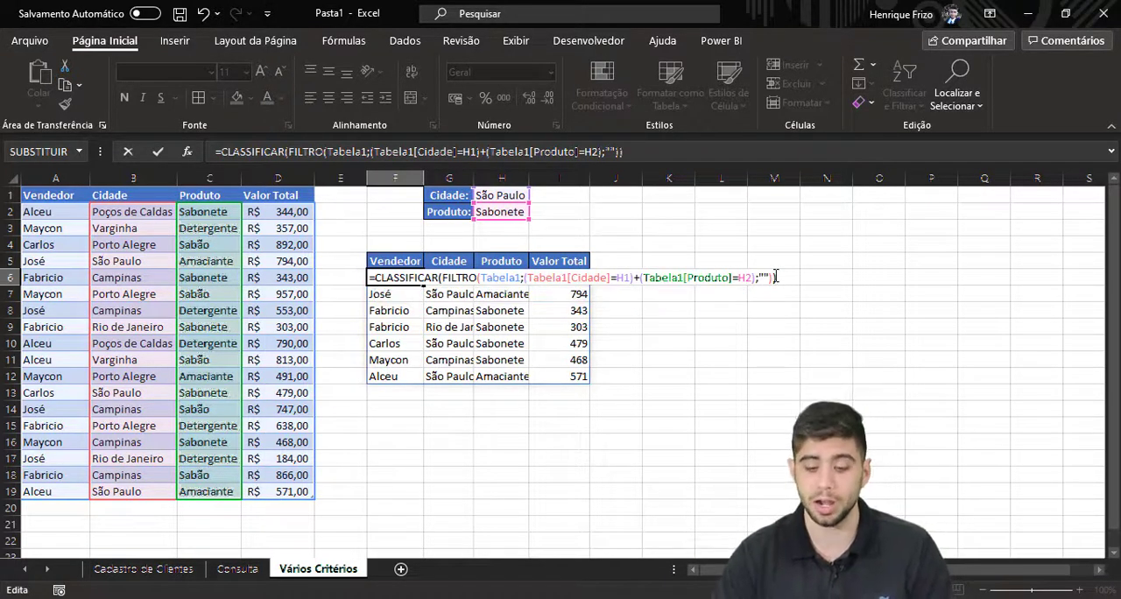
{"action": "key", "text": "Return"}
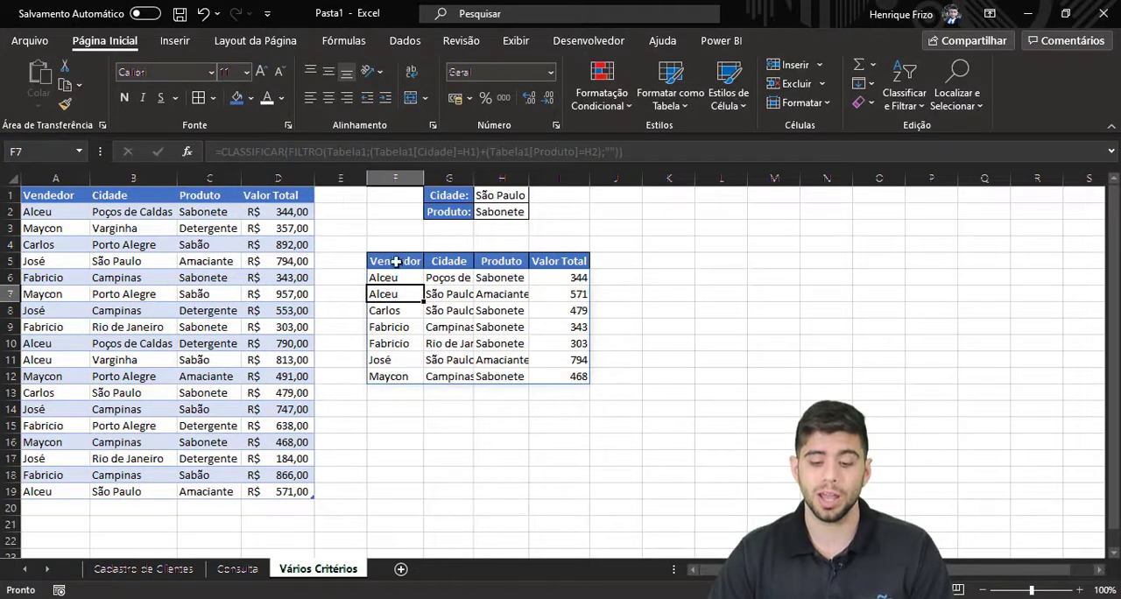